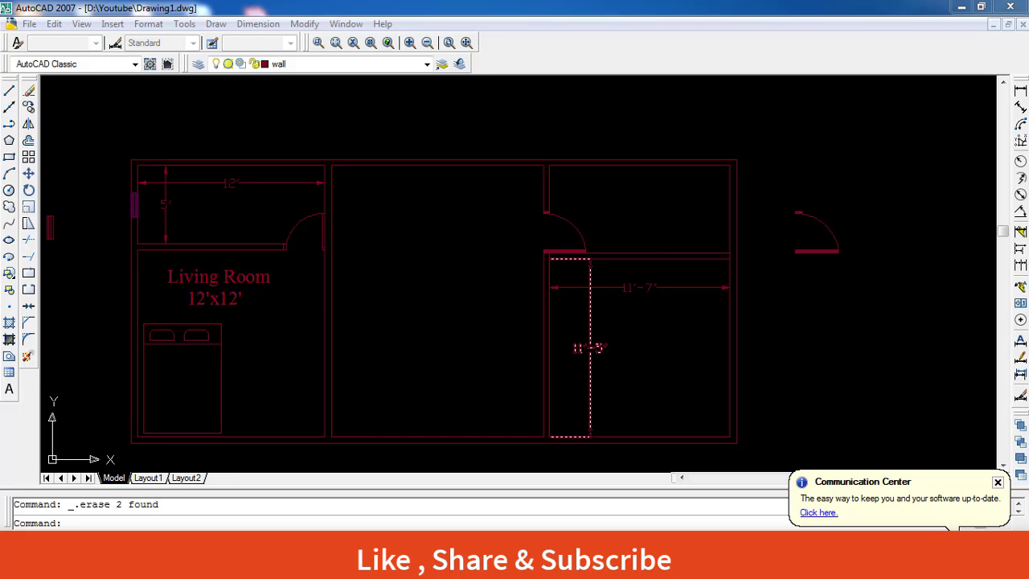
# Zoom and pan the view onto the kitchen doorway.
pyautogui.scroll(5, 649, 218)
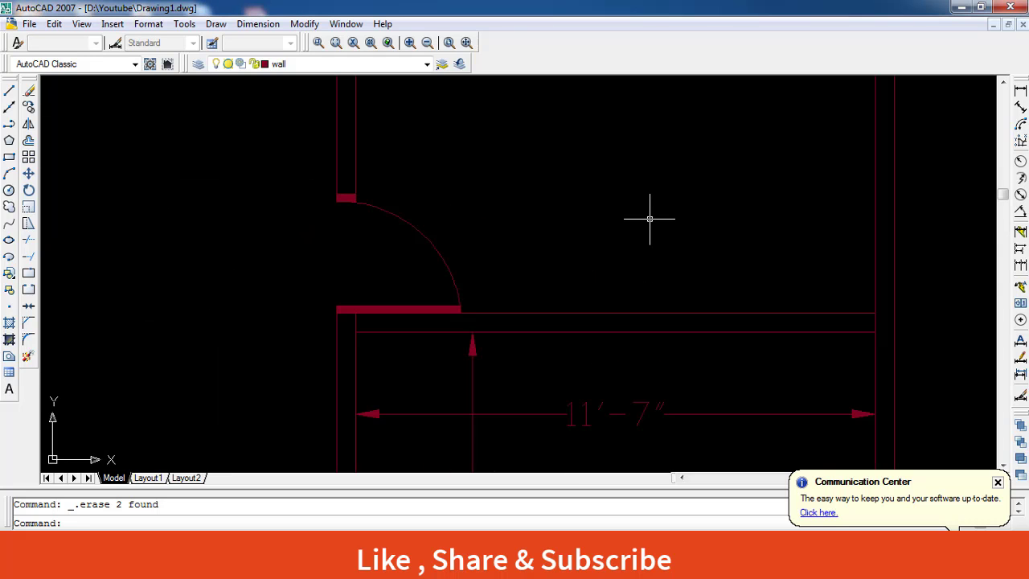
pyautogui.moveTo(650, 218)
pyautogui.mouseDown(button='middle')
pyautogui.moveTo(613, 372)
pyautogui.moveTo(555, 300)
pyautogui.mouseUp(button='middle')
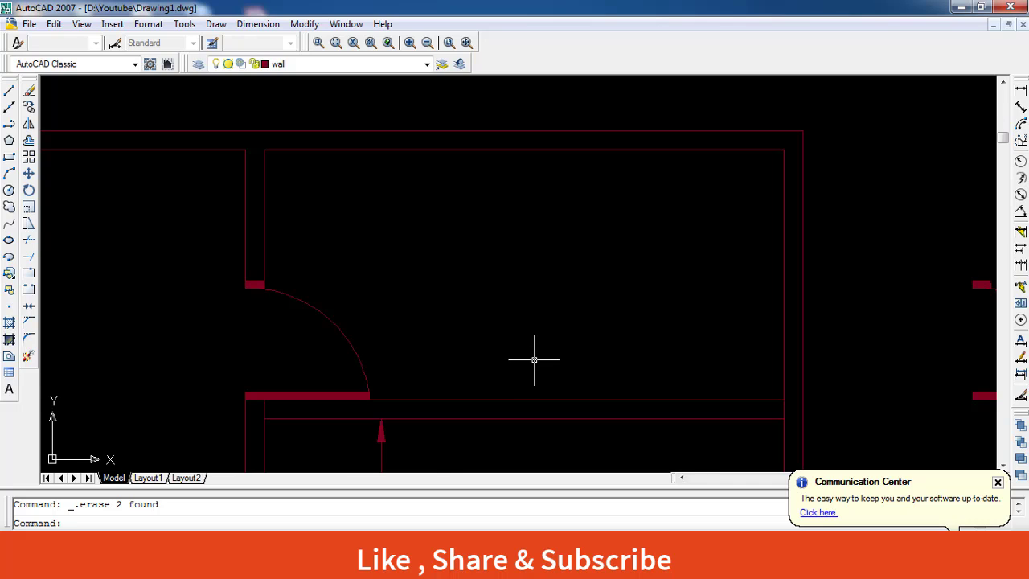
pyautogui.scroll(-2, 530, 360)
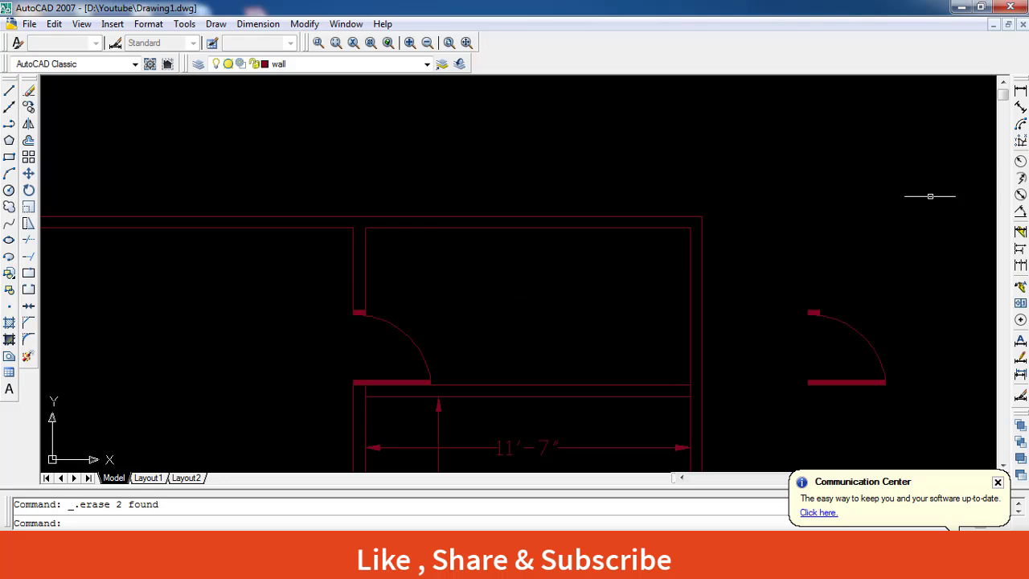
# Start a polyline at the wall corner and draw 32 units down and 36 units left.
pyautogui.click(9, 124)
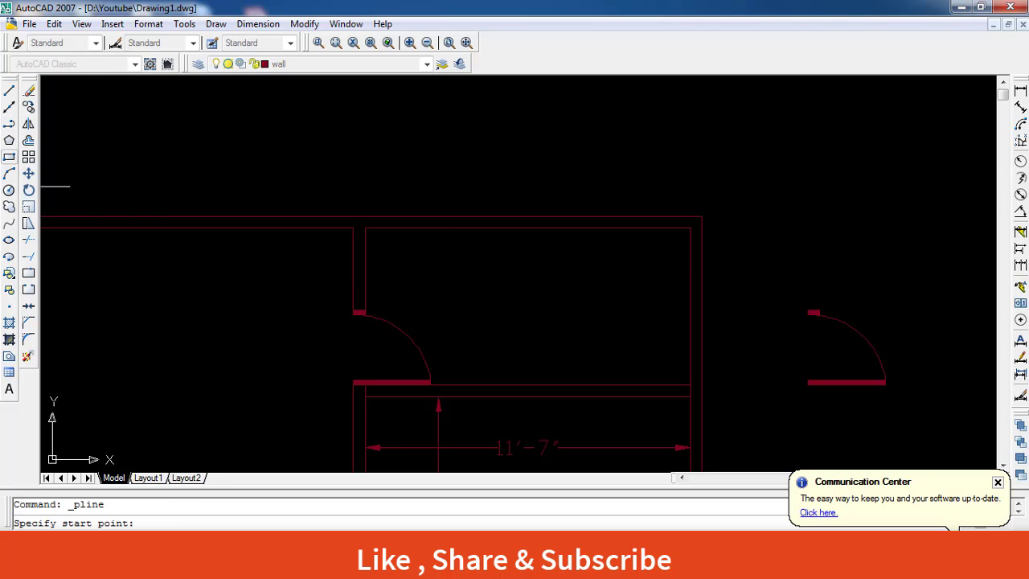
pyautogui.scroll(2, 314, 288)
pyautogui.scroll(1, 510, 305)
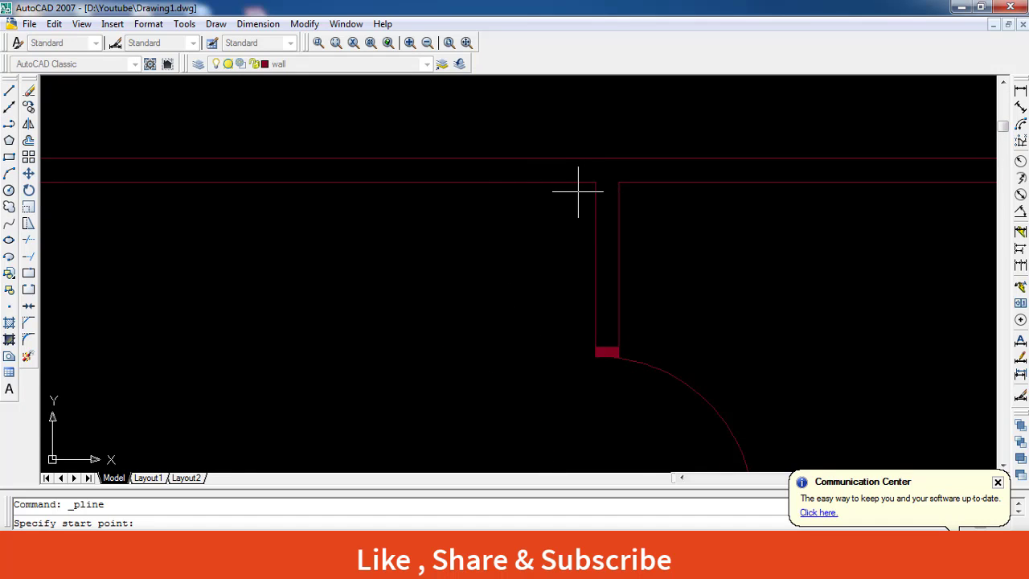
pyautogui.scroll(2, 584, 193)
pyautogui.click(586, 186)
pyautogui.moveTo(580, 395); pyautogui.dragTo(556, 289, button='middle')
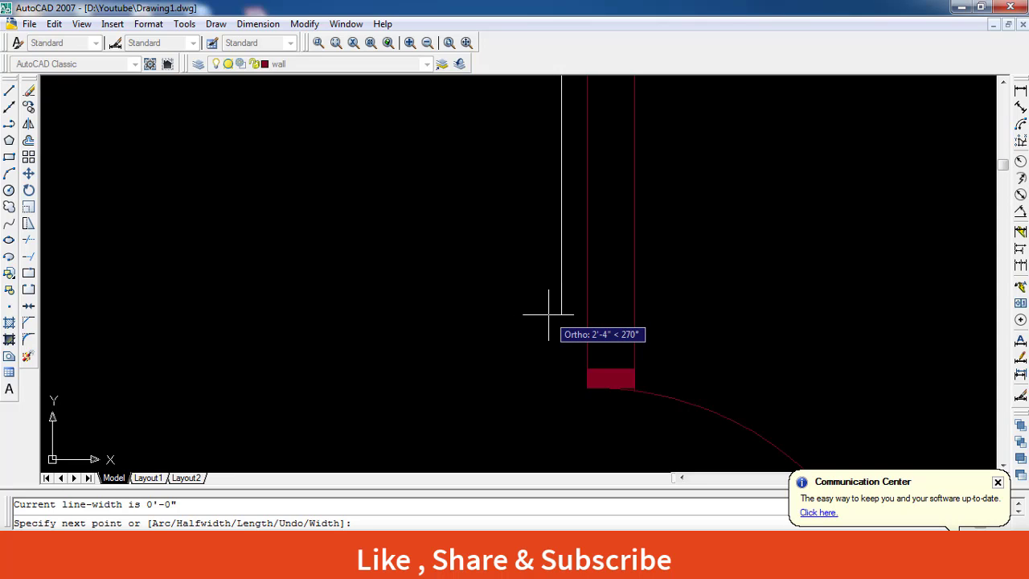
pyautogui.write('32')
pyautogui.press('Return')
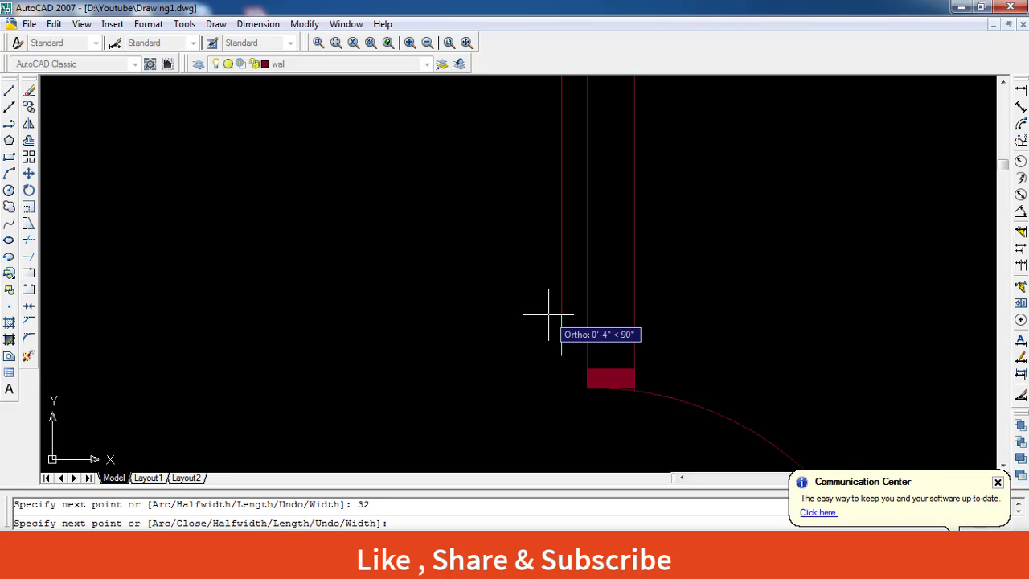
pyautogui.write('3')
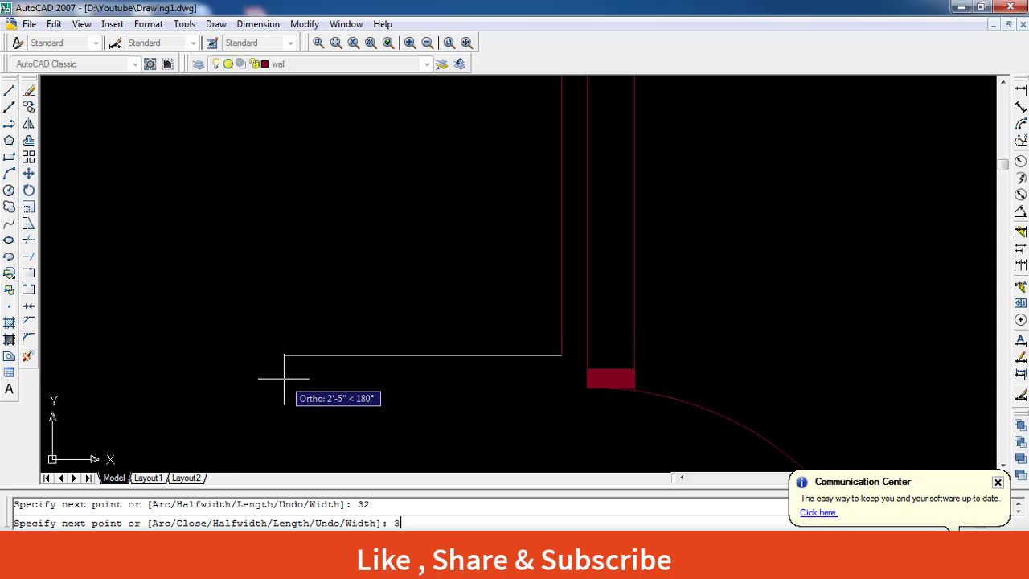
pyautogui.write('6')
pyautogui.press('Return')
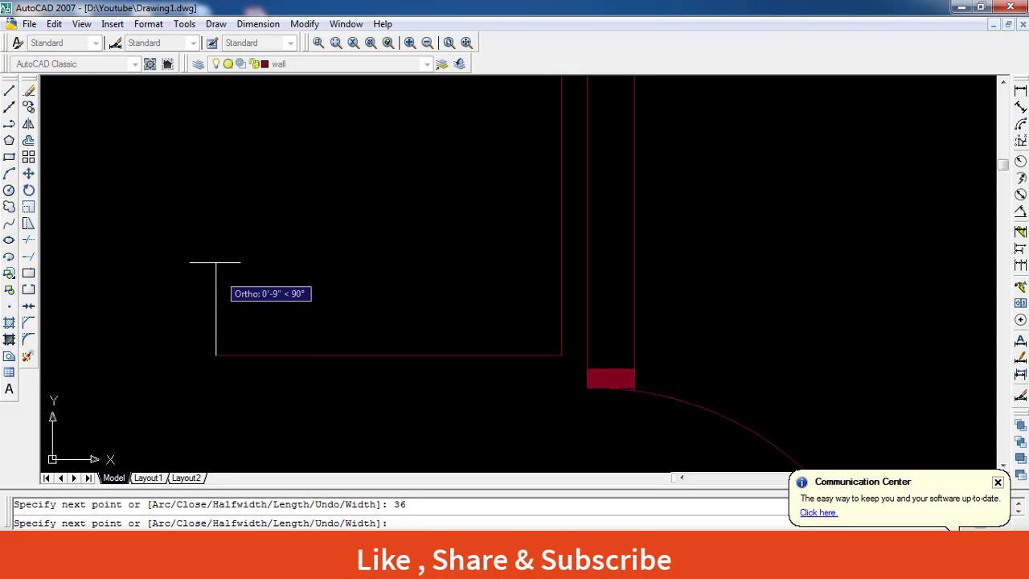
# Draw 32 units up, fix the top edge, and close the polyline into a rectangle.
pyautogui.moveTo(217, 266); pyautogui.dragTo(241, 326, button='middle')
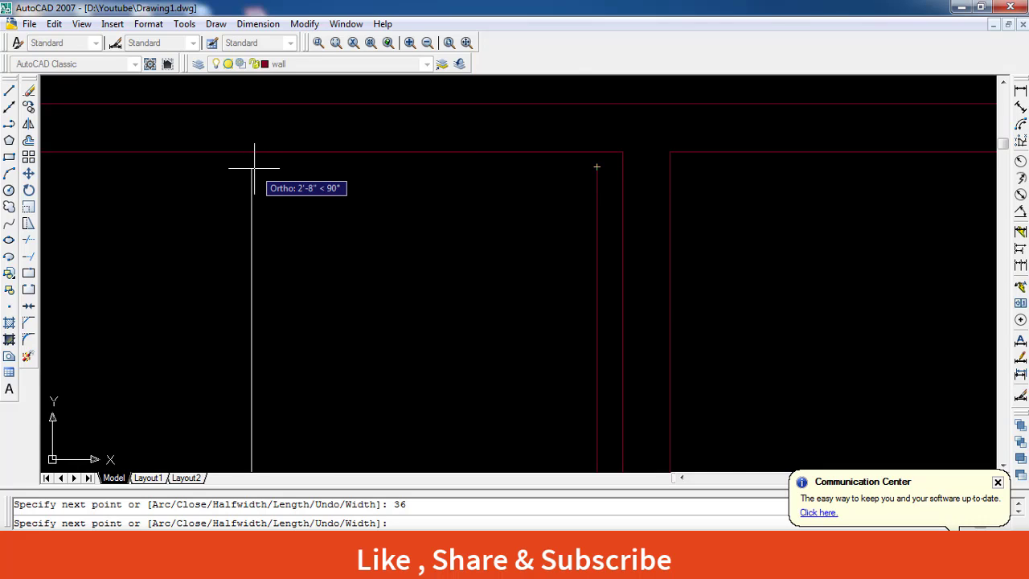
pyautogui.write('32')
pyautogui.press('Return')
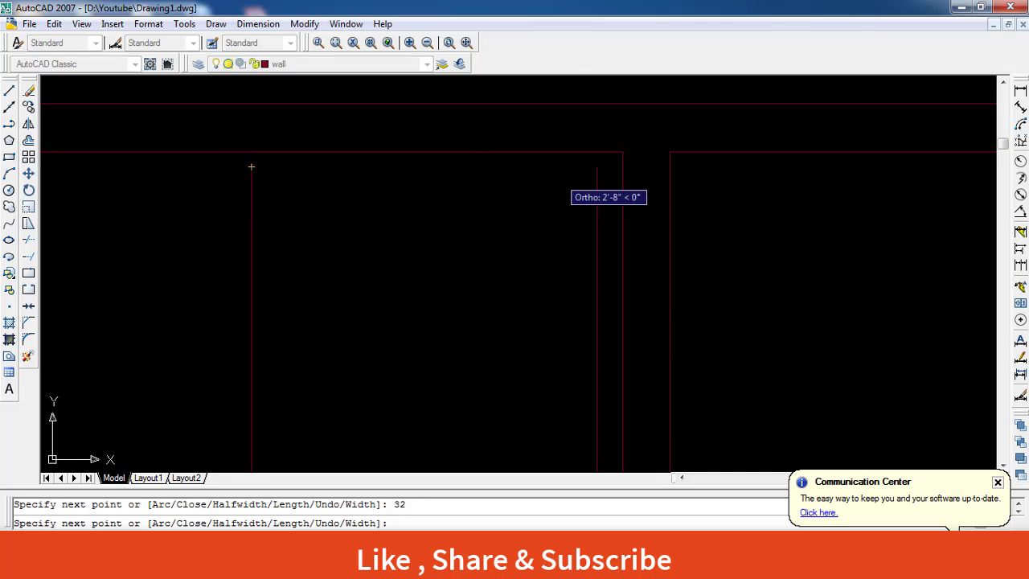
pyautogui.click(596, 166)
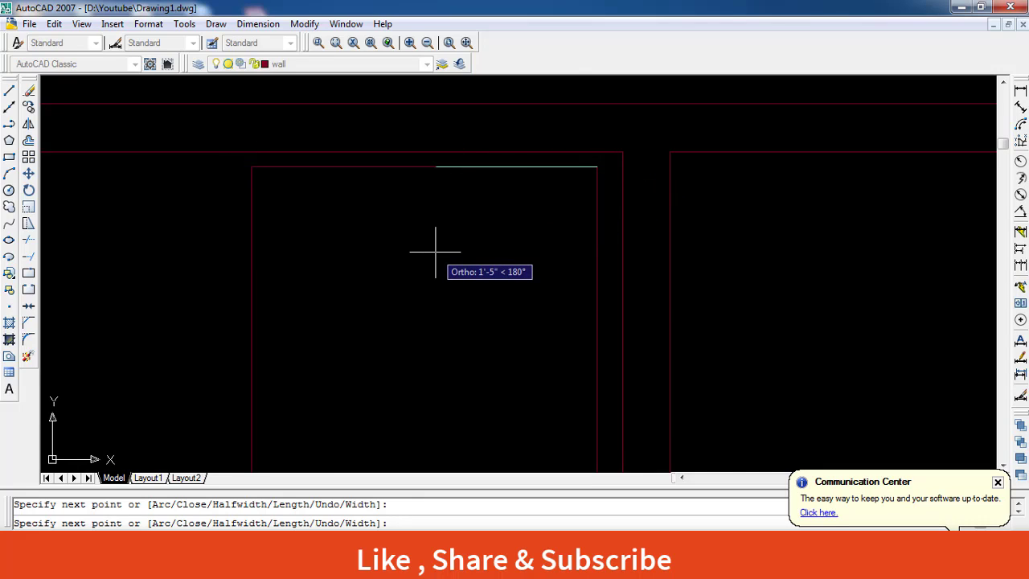
pyautogui.scroll(-4, 436, 252)
pyautogui.write('c')
pyautogui.press('Return')
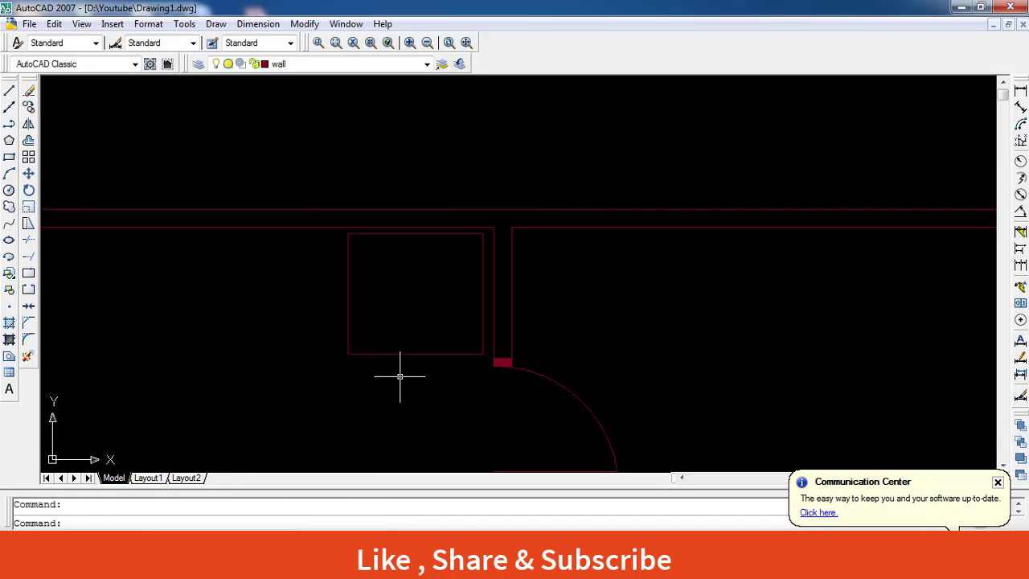
pyautogui.scroll(-2, 399, 376)
pyautogui.moveTo(406, 388); pyautogui.dragTo(431, 260, button='middle')
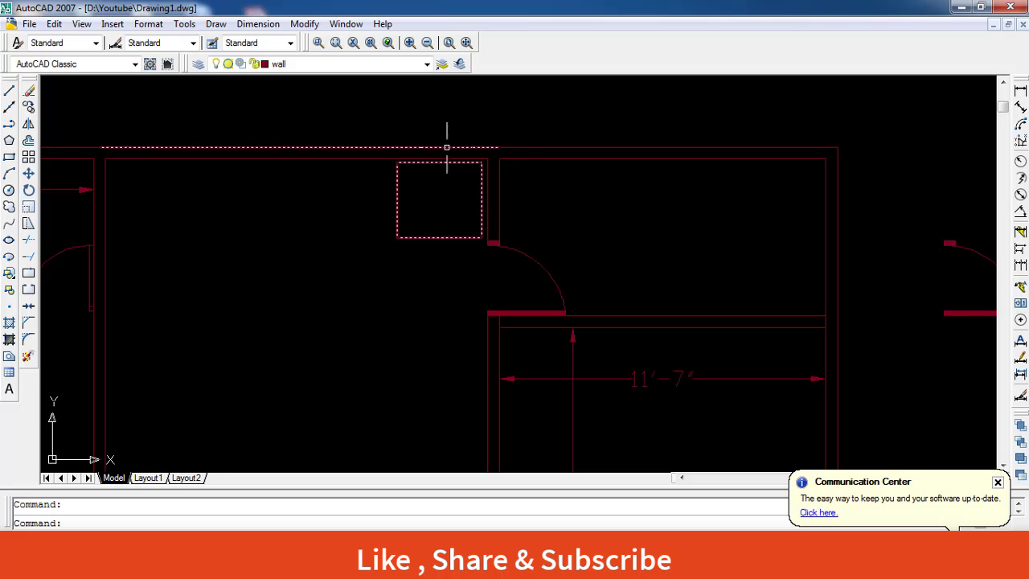
# Zoom and pan to show the whole kitchen with its 11'-7" dimension.
pyautogui.scroll(3, 429, 204)
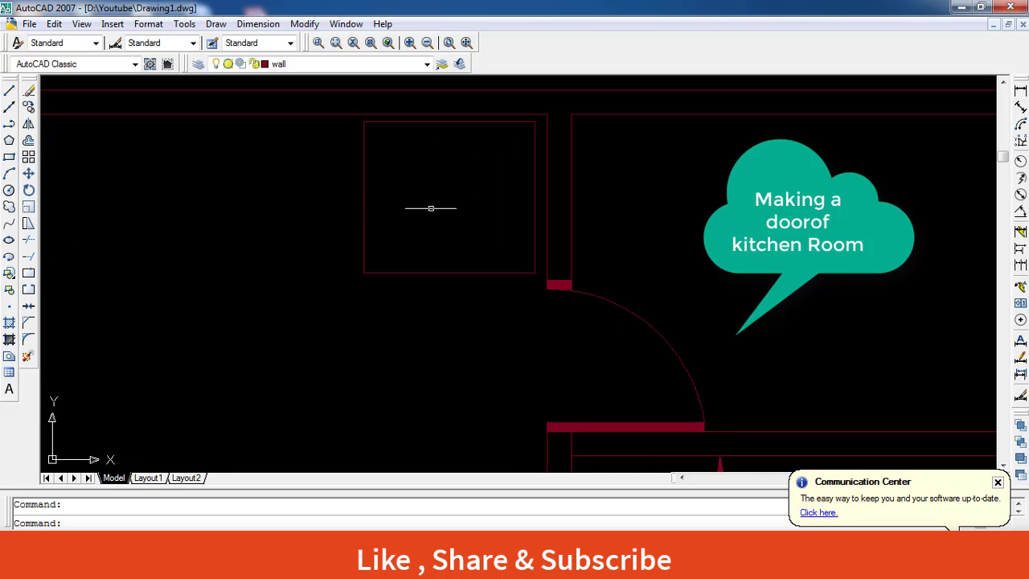
pyautogui.scroll(-4, 485, 201)
pyautogui.moveTo(597, 230); pyautogui.dragTo(266, 239, button='middle')
pyautogui.scroll(1, 266, 238)
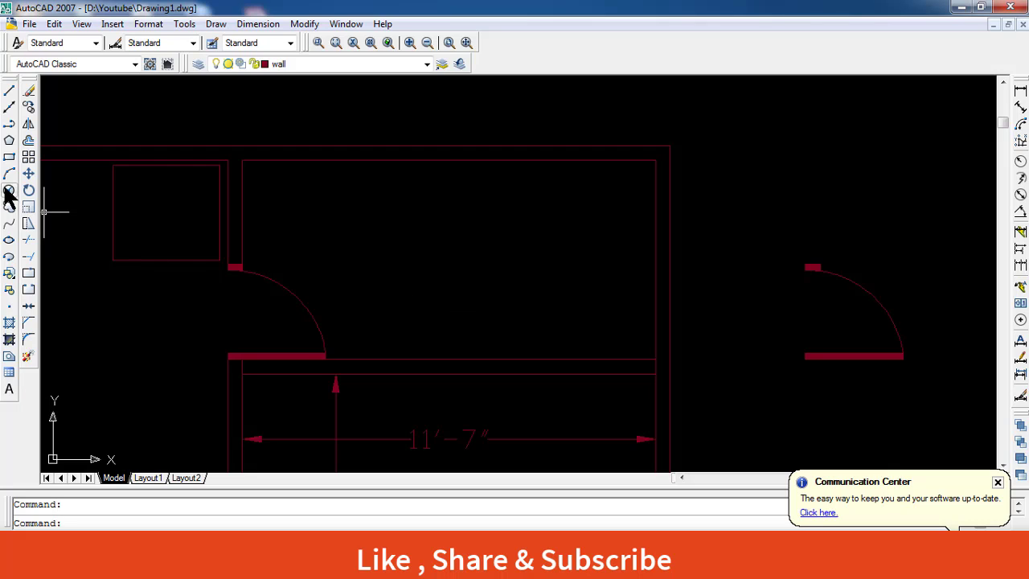
# Start a polyline at the kitchen's top-right inner corner.
pyautogui.click(9, 123)
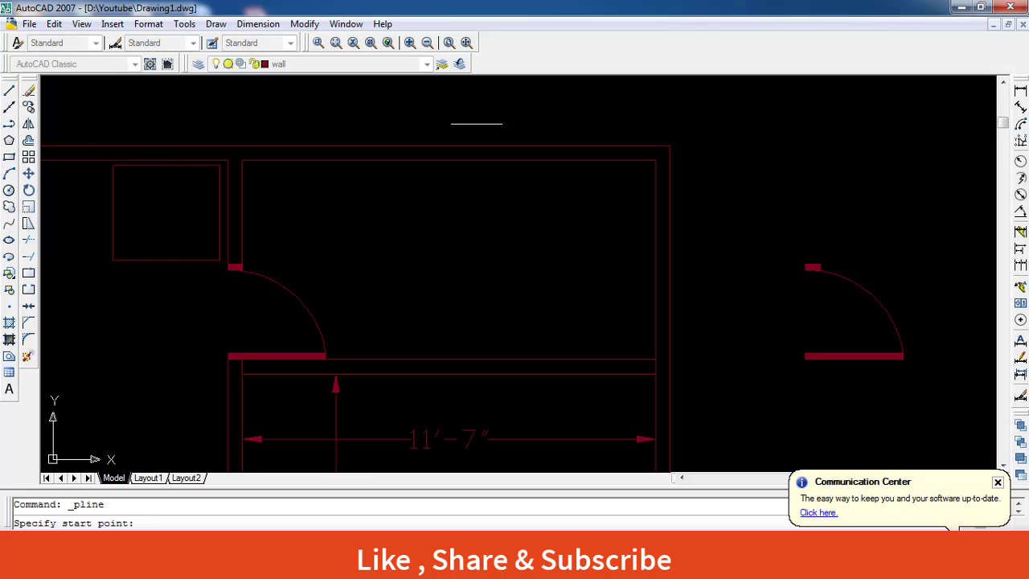
pyautogui.scroll(2, 652, 165)
pyautogui.scroll(1, 651, 165)
pyautogui.scroll(1, 725, 184)
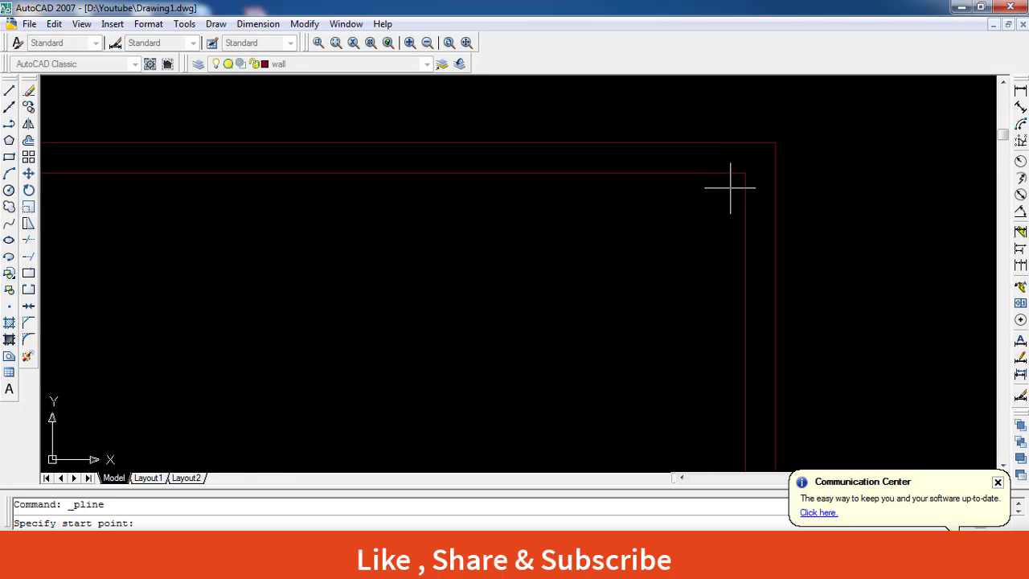
pyautogui.click(730, 184)
pyautogui.scroll(-2, 205, 233)
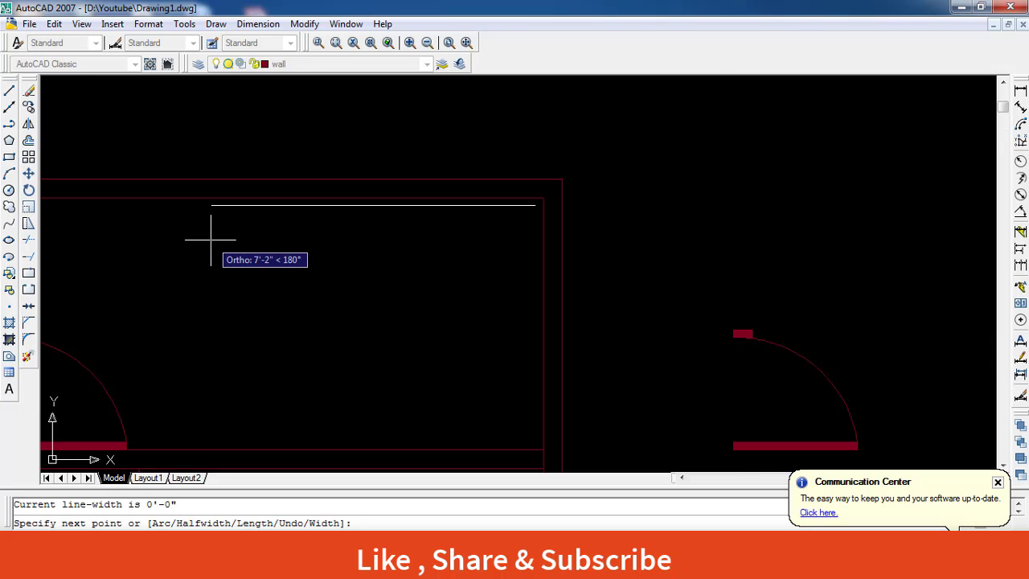
pyautogui.moveTo(213, 230); pyautogui.dragTo(446, 250, button='middle')
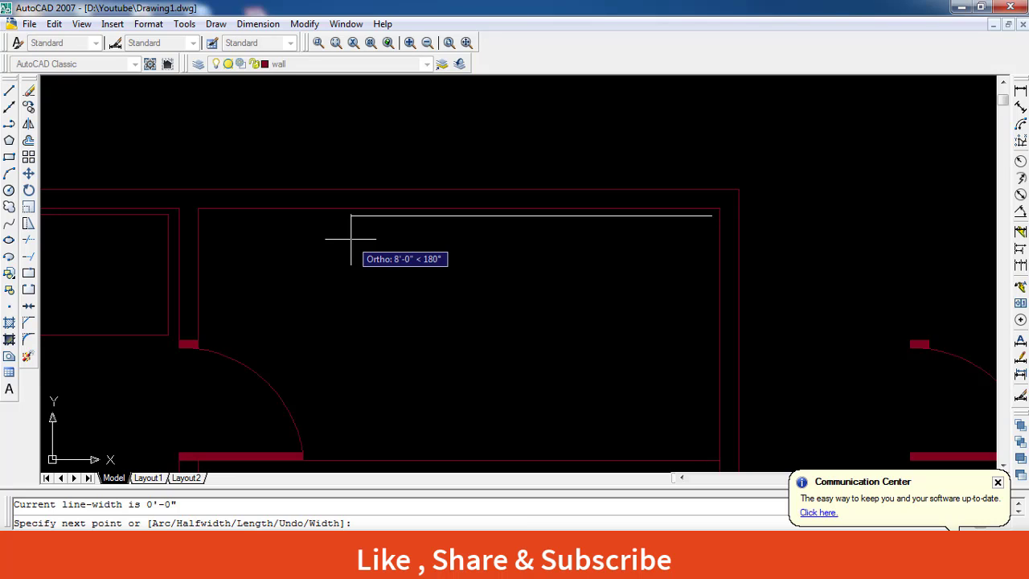
# Draw the 24-unit left, 18-unit down and 24-unit right edges.
pyautogui.write('2')
pyautogui.write('4')
pyautogui.press('Return')
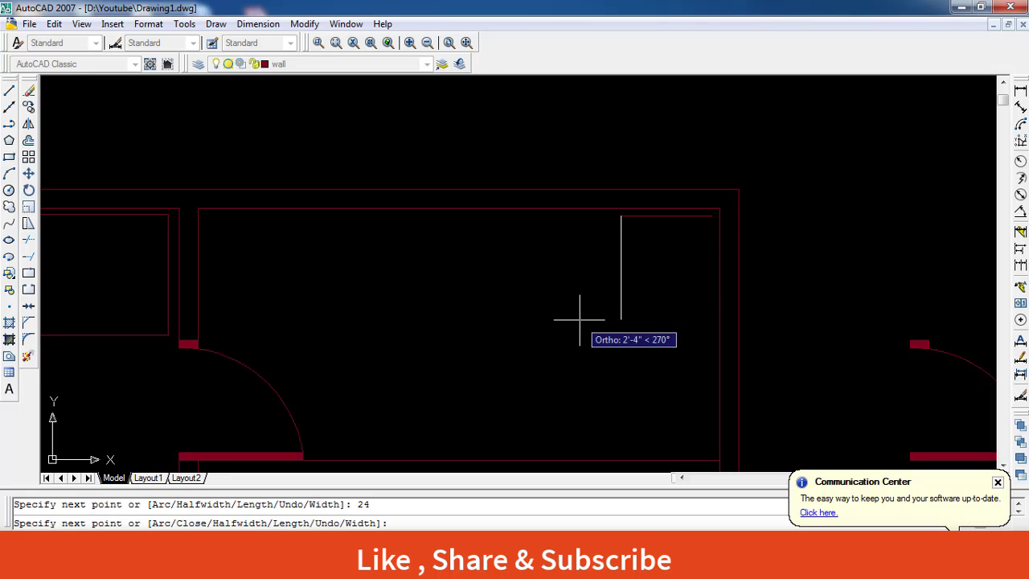
pyautogui.write('18')
pyautogui.press('Return')
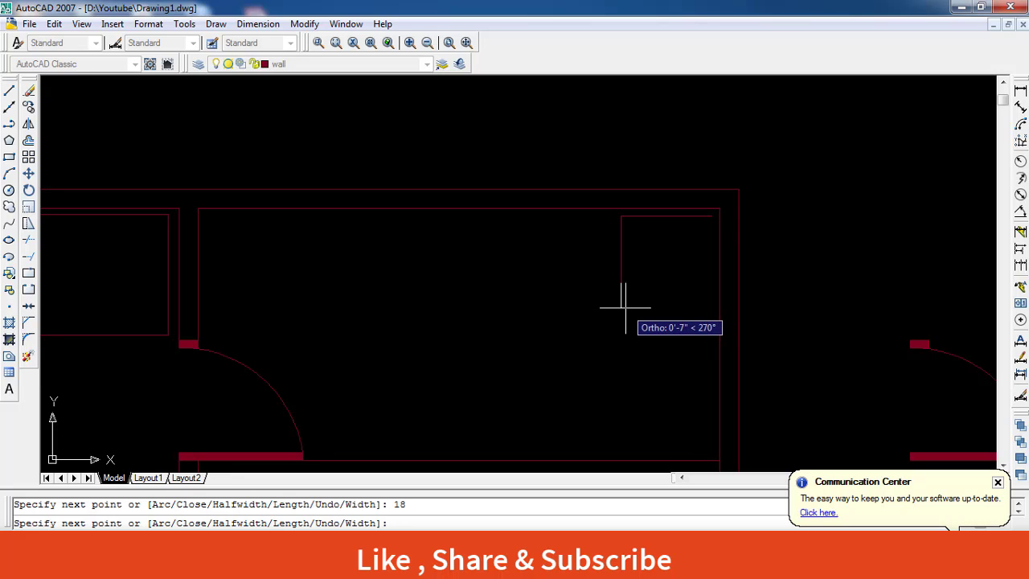
pyautogui.scroll(3, 714, 277)
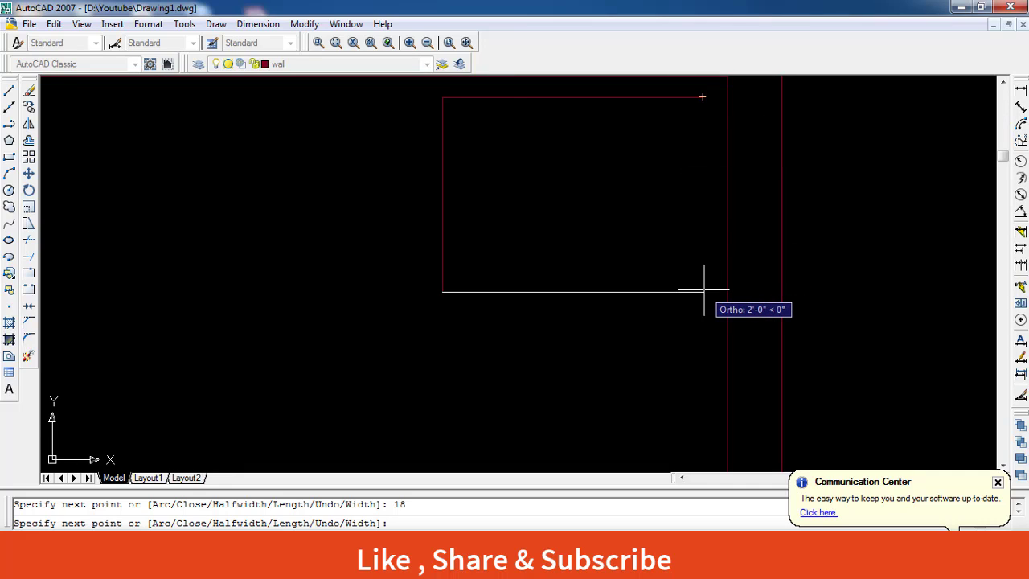
pyautogui.write('24')
pyautogui.press('Return')
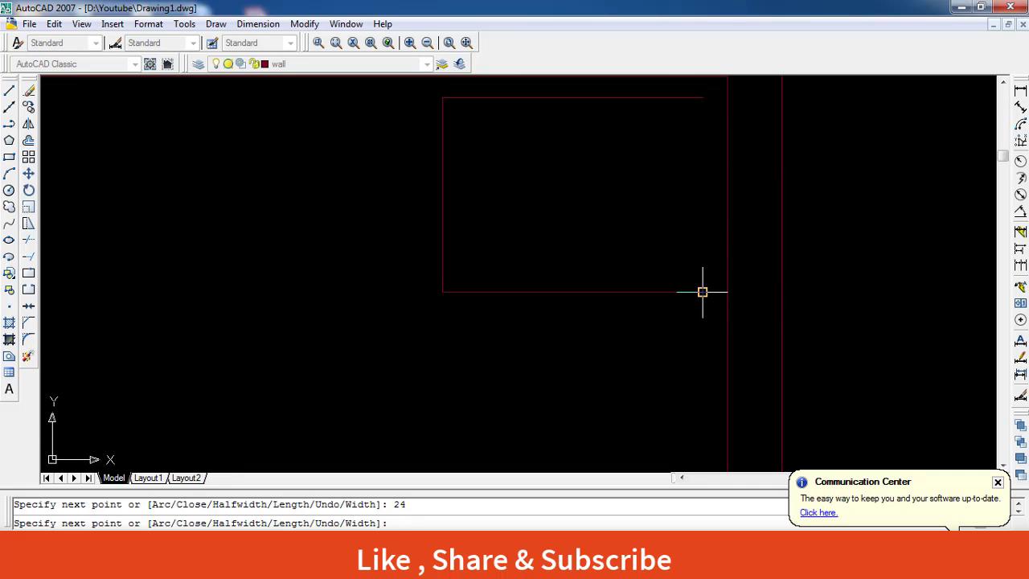
# Snap the last edge back to the corner, completing the 24 by 18 rectangle.
pyautogui.click(702, 99)
pyautogui.press('Escape')
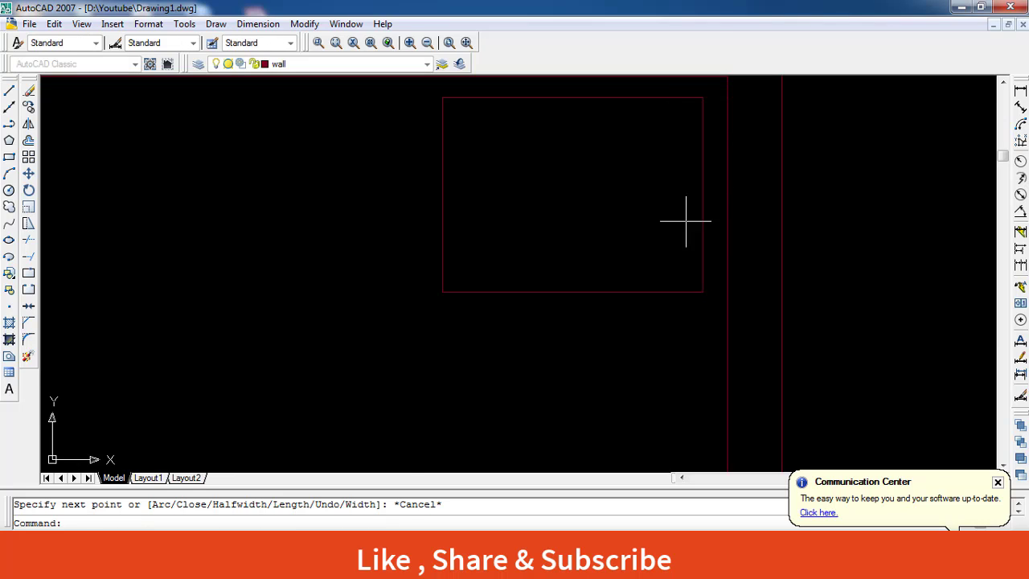
pyautogui.scroll(-5, 686, 221)
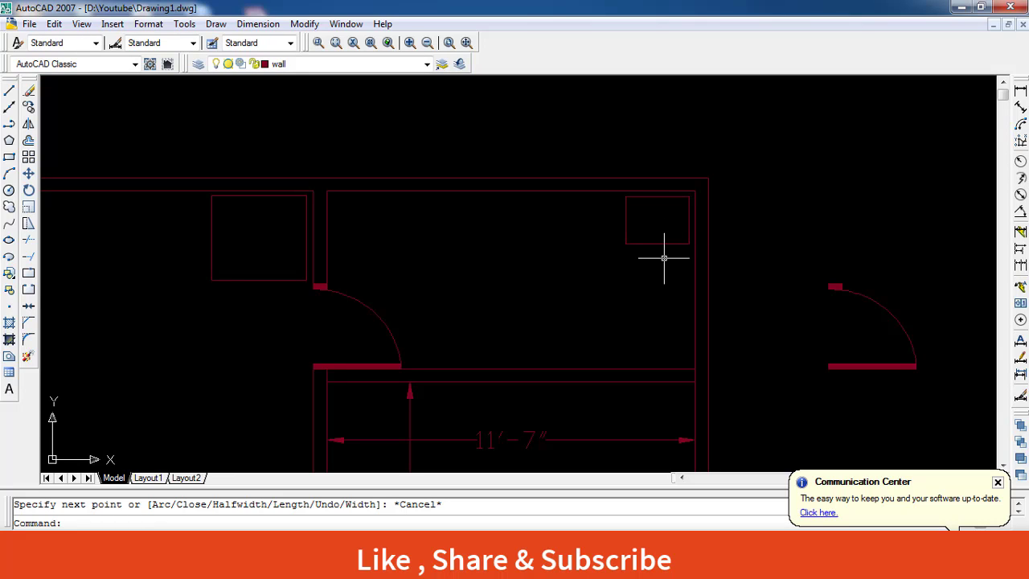
pyautogui.scroll(2, 664, 257)
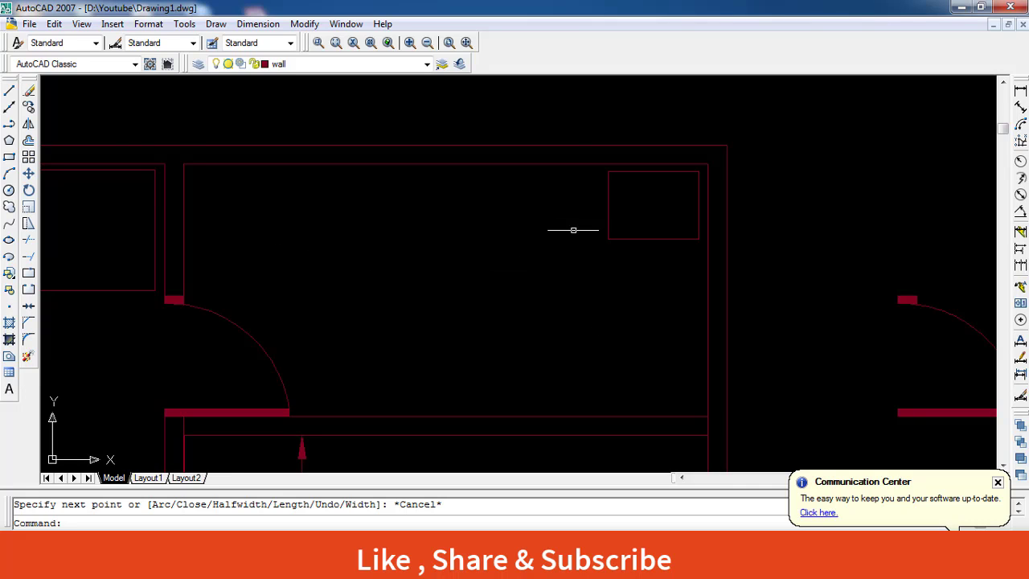
# Begin a new polyline on the kitchen's top wall, then cancel and restart it.
pyautogui.click(9, 123)
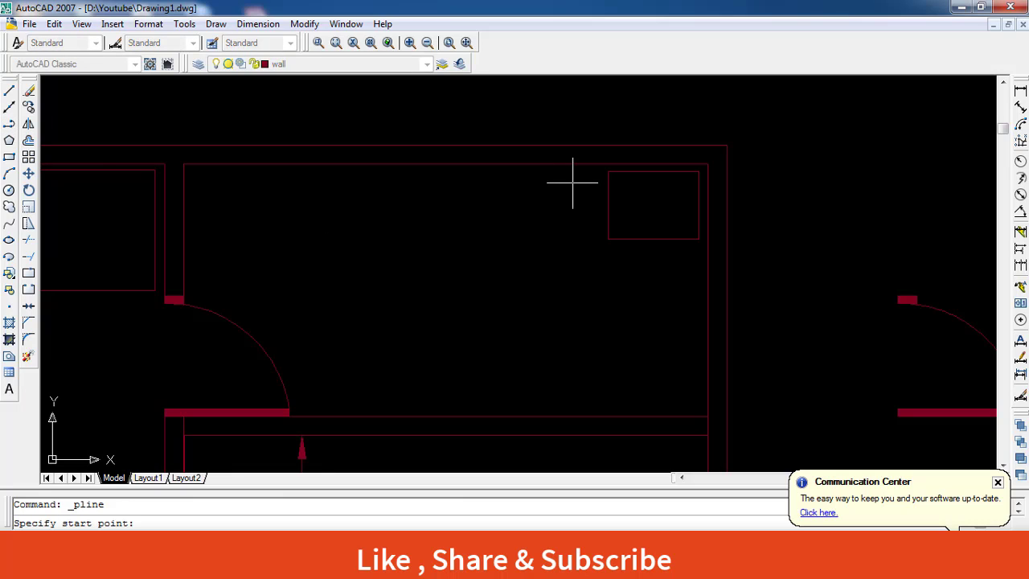
pyautogui.click(554, 164)
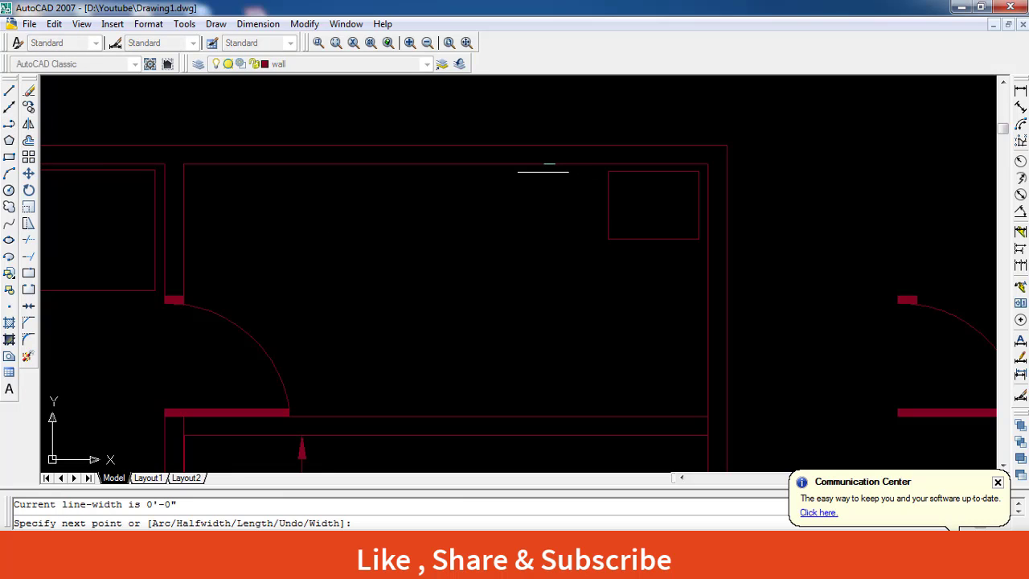
pyautogui.press('Escape')
pyautogui.scroll(2, 532, 186)
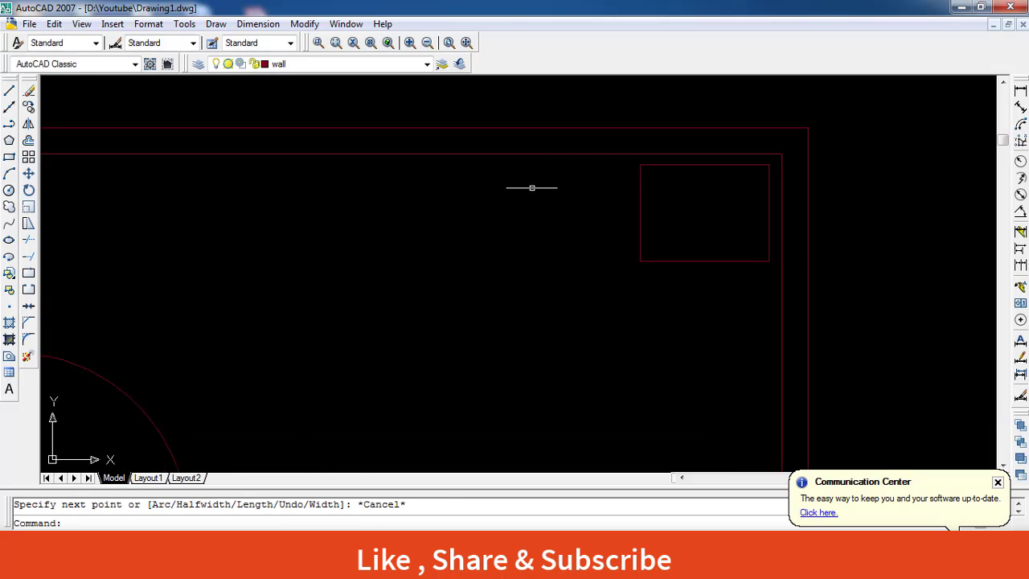
pyautogui.click(9, 123)
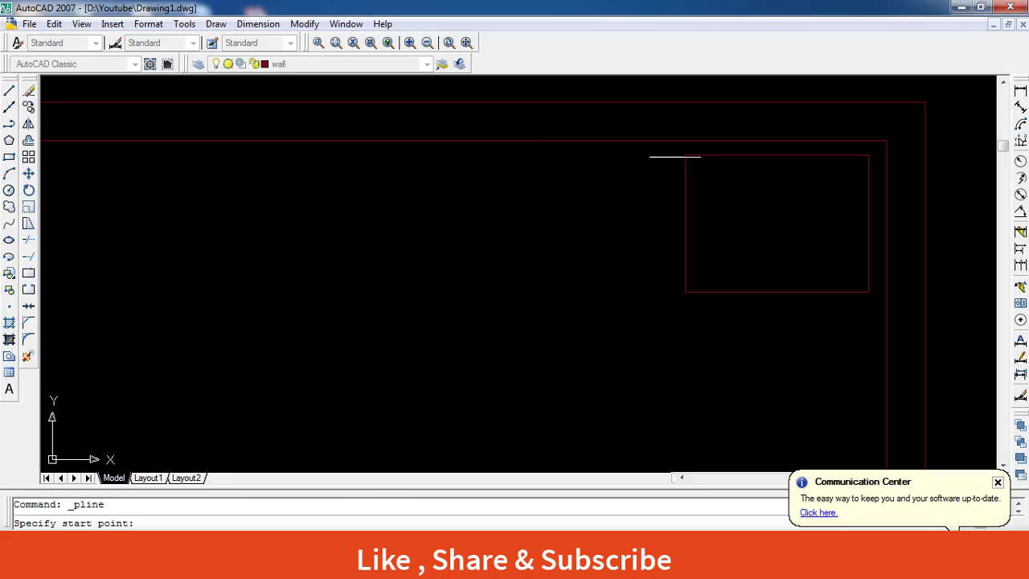
# Draw the counter outline from the top wall: 35 left, 18 down, 35 right.
pyautogui.click(611, 153)
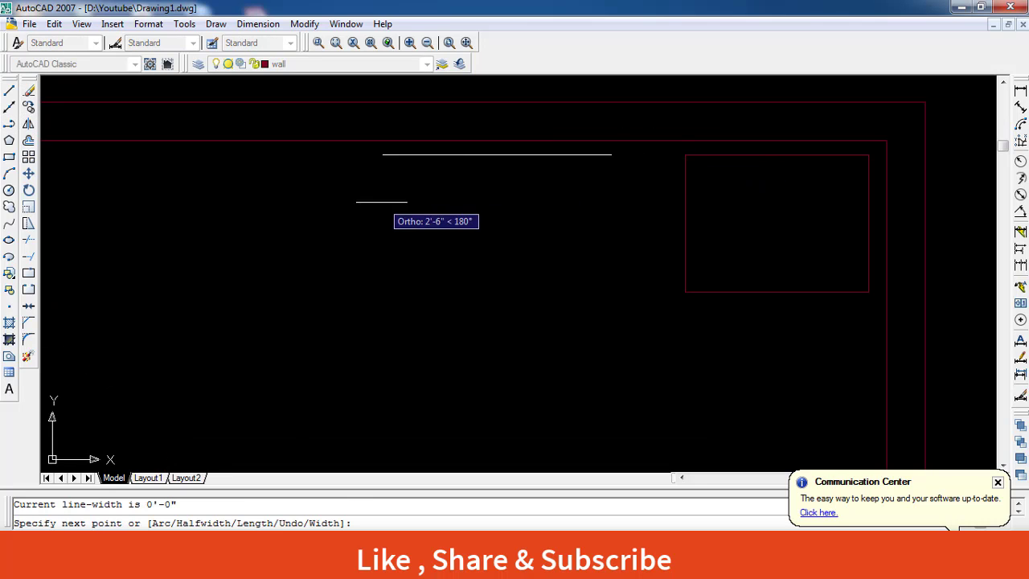
pyautogui.scroll(-3, 413, 236)
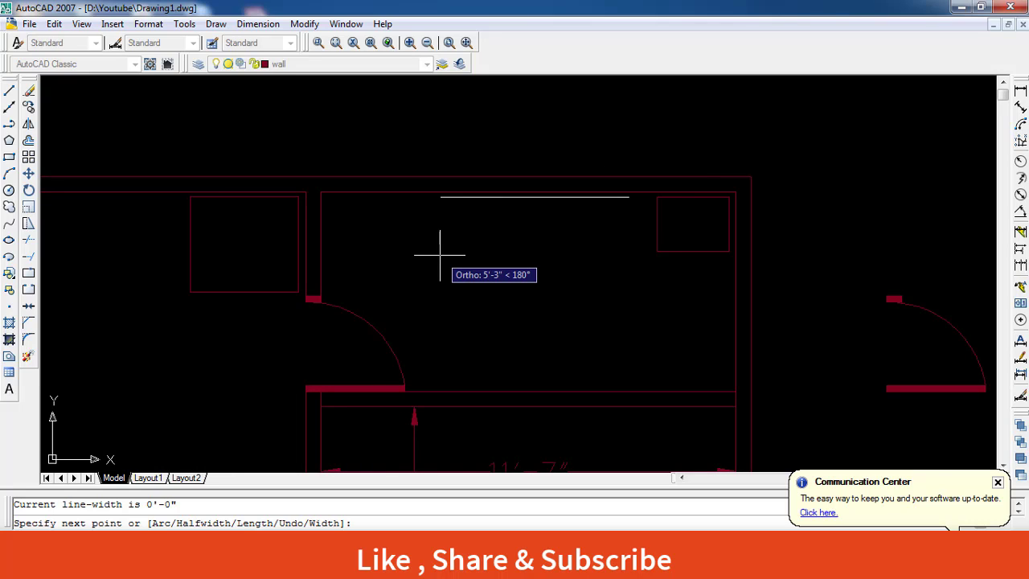
pyautogui.write('35')
pyautogui.press('Return')
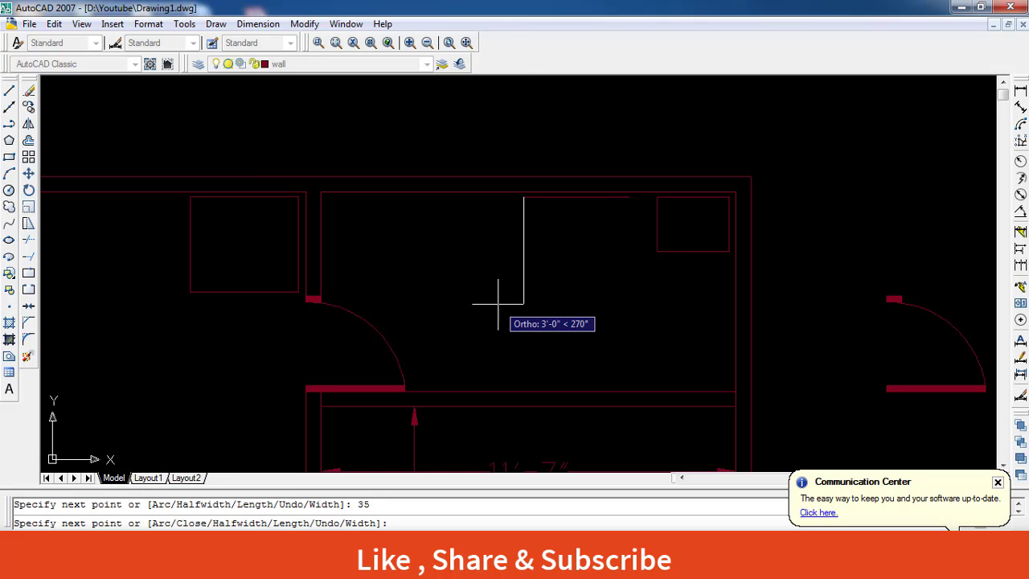
pyautogui.write('18')
pyautogui.press('Return')
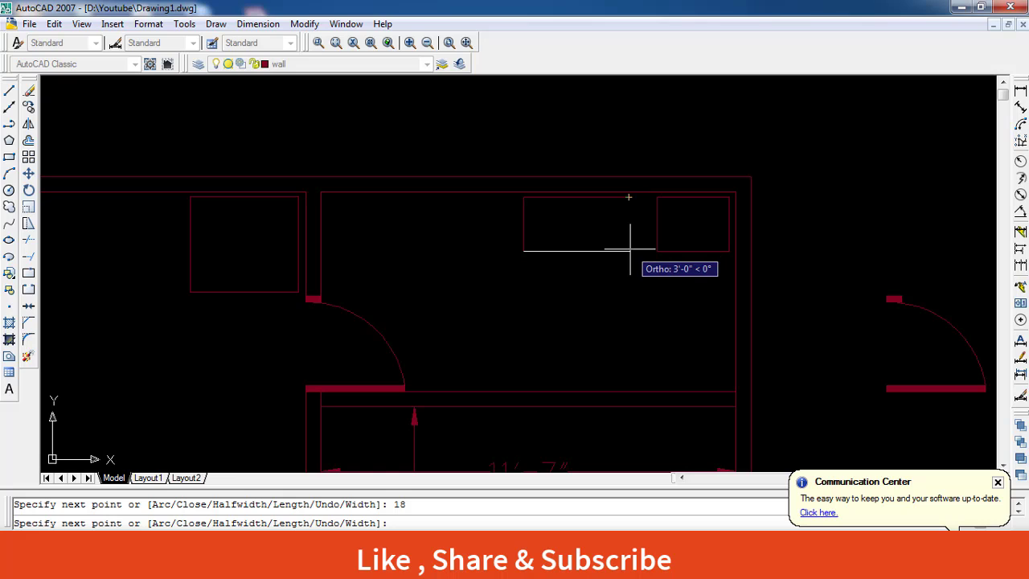
pyautogui.write('35')
pyautogui.press('Return')
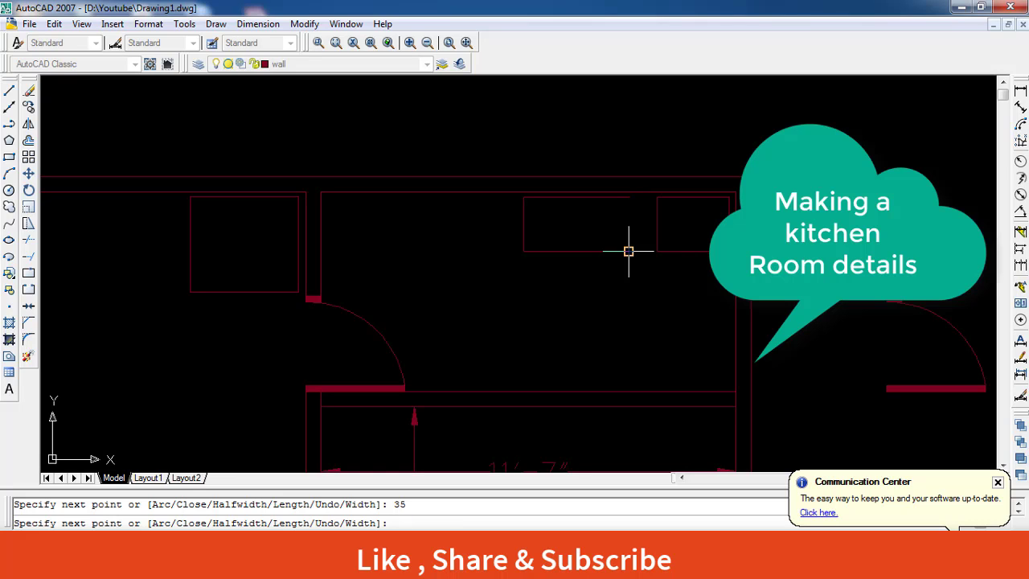
pyautogui.press('Escape')
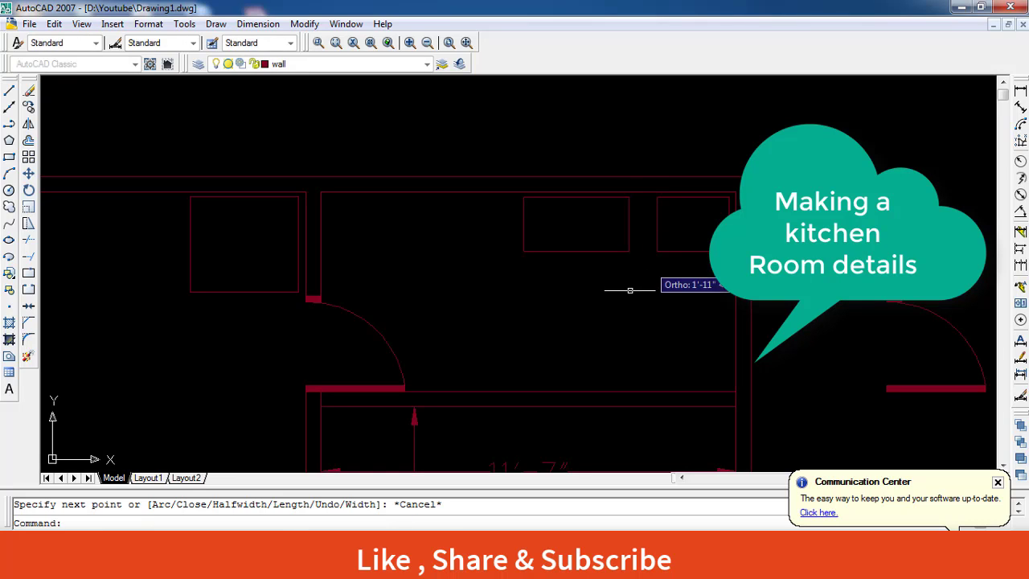
pyautogui.scroll(-2, 617, 282)
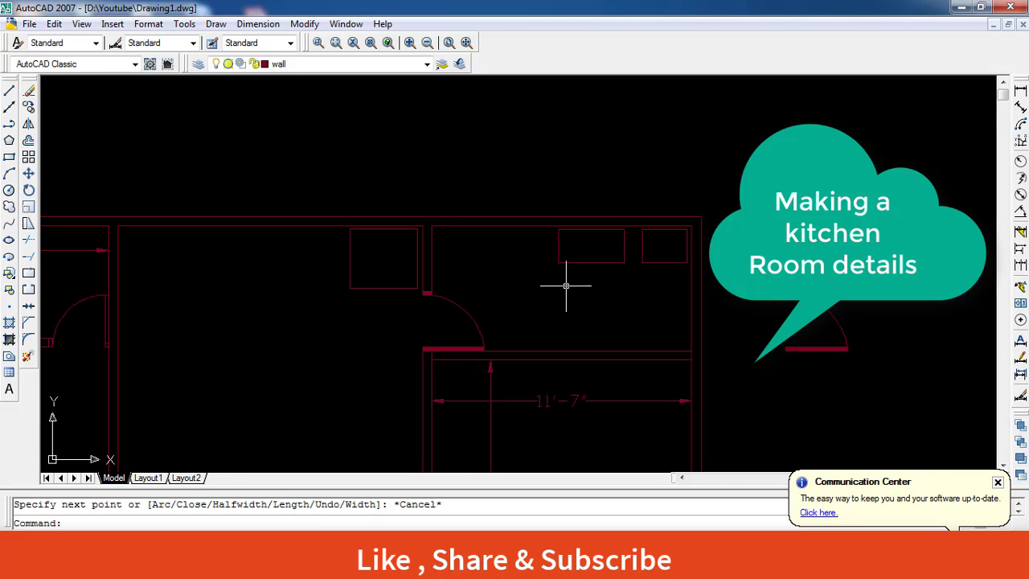
pyautogui.scroll(1, 560, 253)
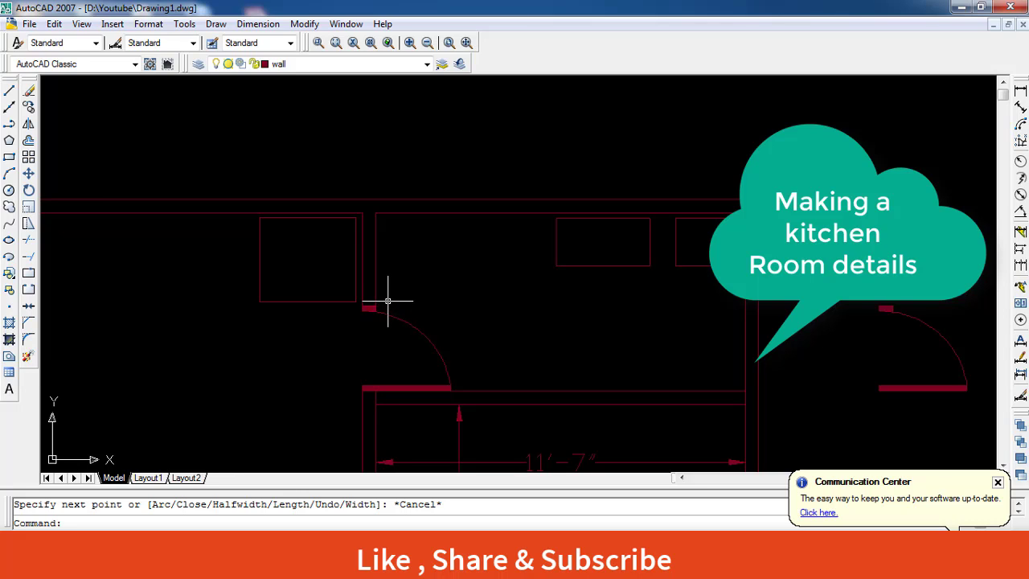
pyautogui.click(10, 124)
pyautogui.scroll(2, 523, 228)
pyautogui.scroll(2, 521, 229)
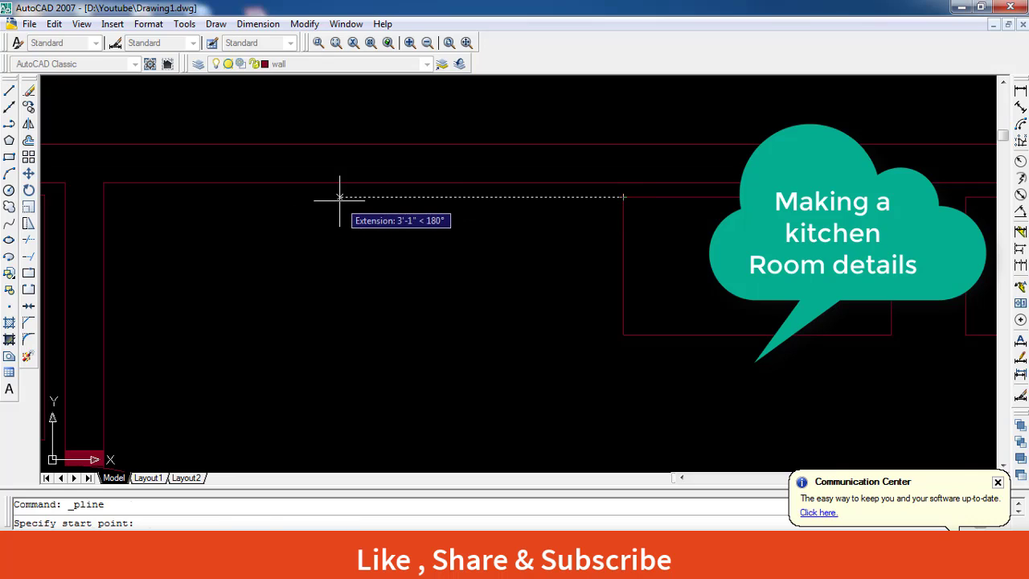
# Draw the 18 by 12 fixture near the top-left corner and zoom in on it.
pyautogui.click(339, 197)
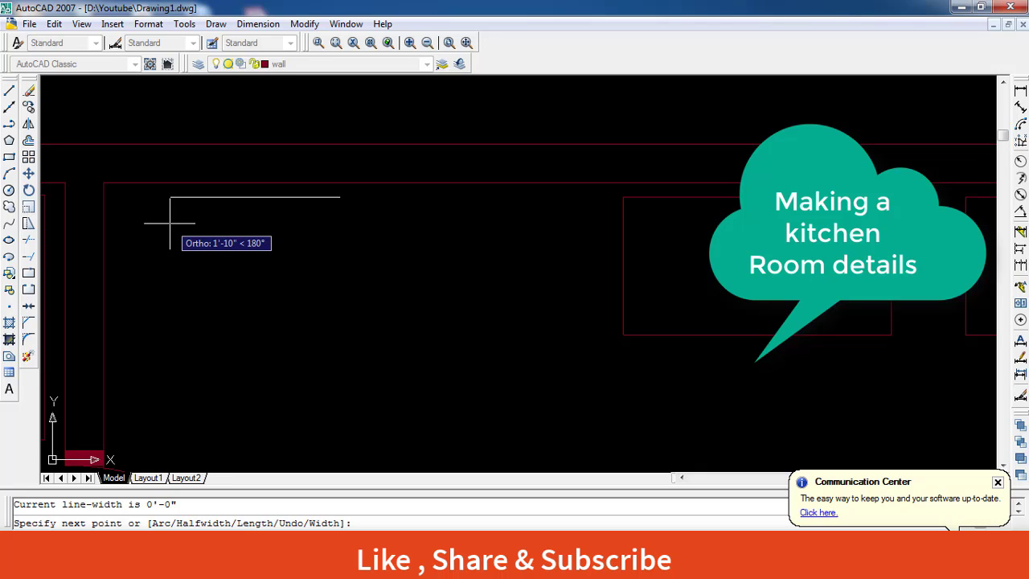
pyautogui.write('18')
pyautogui.press('Return')
pyautogui.write('12')
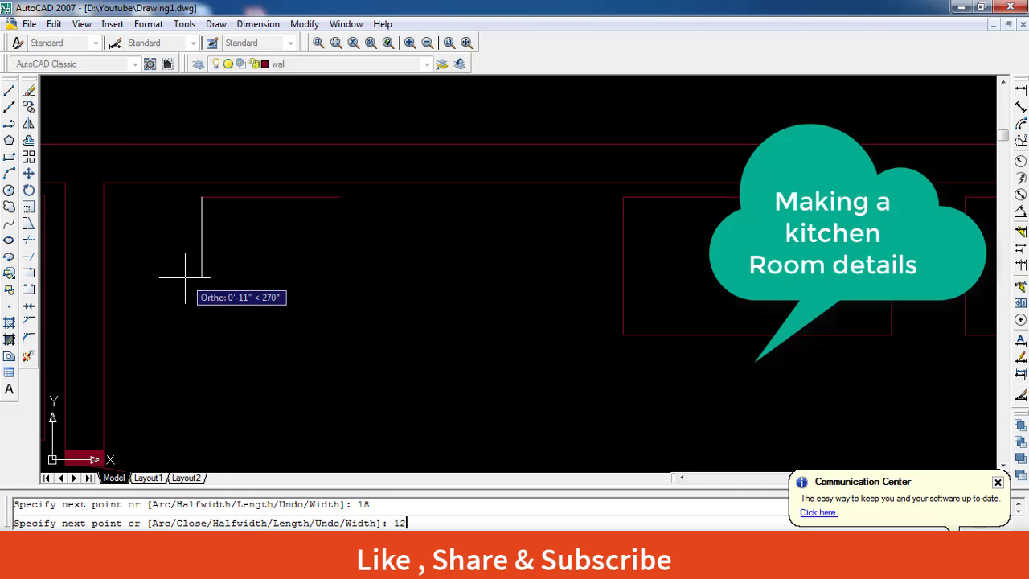
pyautogui.press('Return')
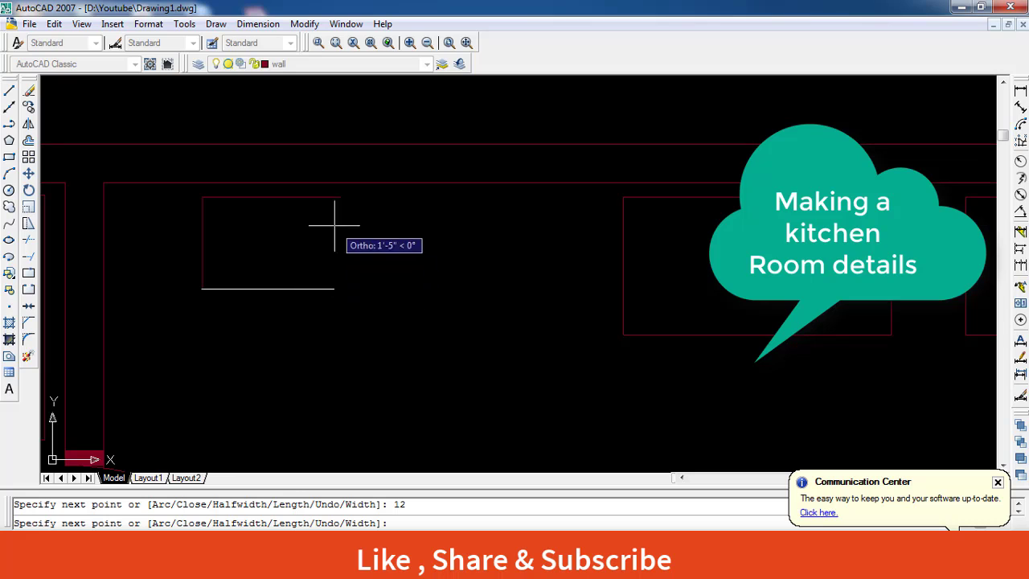
pyautogui.write('18')
pyautogui.press('Return')
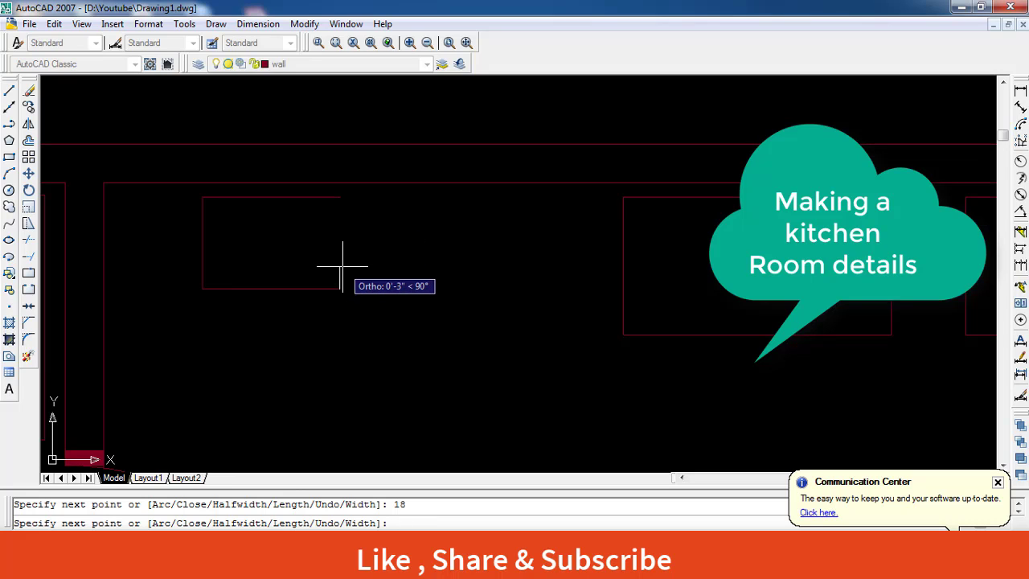
pyautogui.press('Escape')
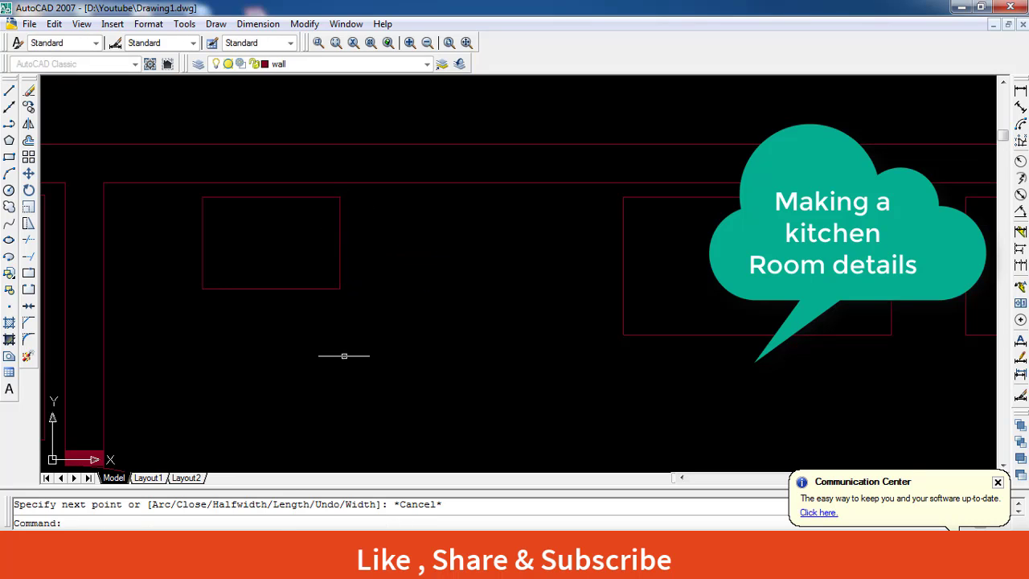
pyautogui.scroll(-5, 365, 366)
pyautogui.scroll(-1, 365, 367)
pyautogui.moveTo(420, 367); pyautogui.dragTo(367, 338, button='middle')
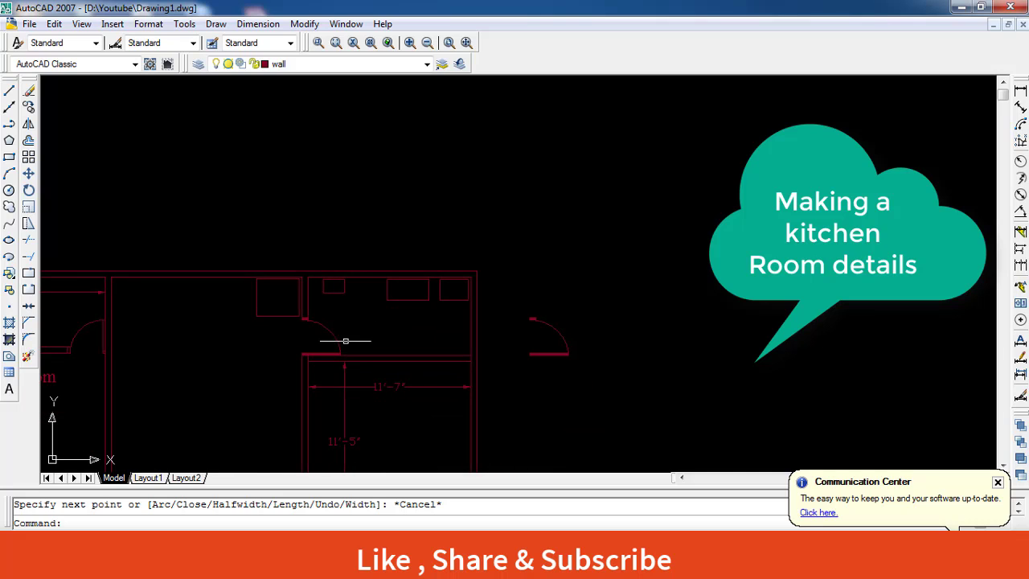
pyautogui.scroll(2, 359, 325)
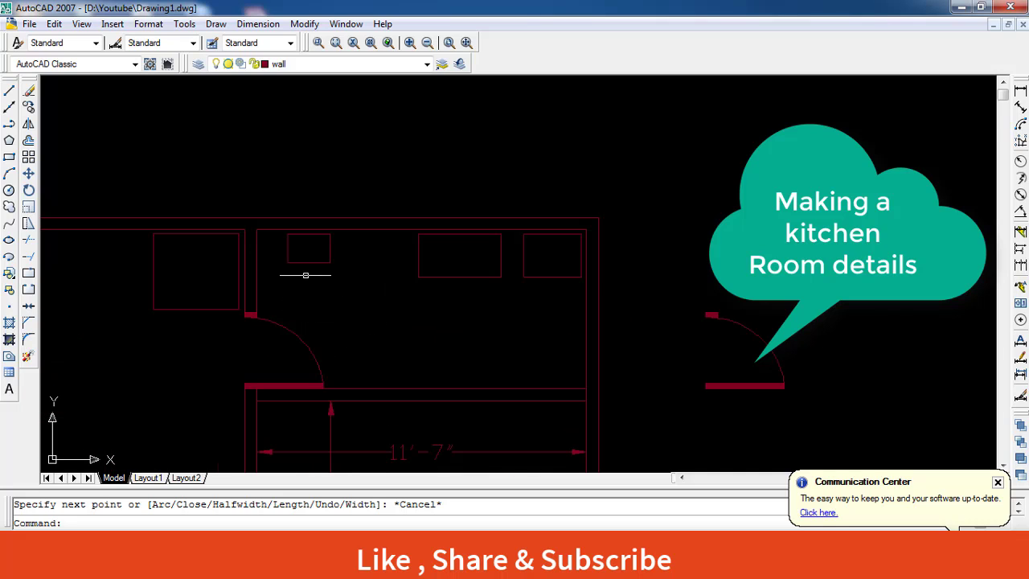
pyautogui.scroll(4, 304, 266)
pyautogui.scroll(2, 306, 271)
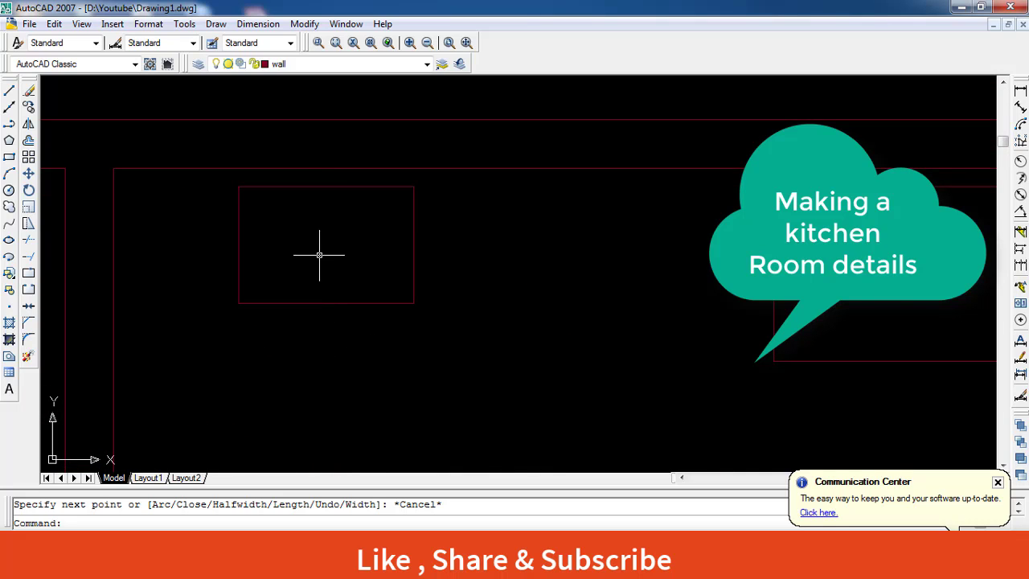
pyautogui.scroll(2, 319, 255)
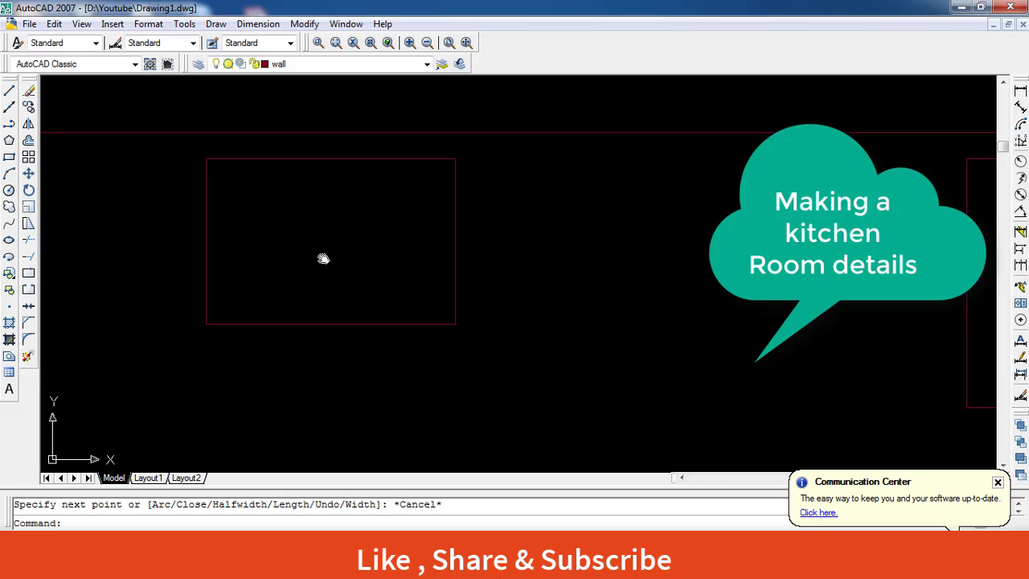
# Round the fixture's top-left and top-right corners with three-point arcs.
pyautogui.click(8, 174)
pyautogui.click(210, 258)
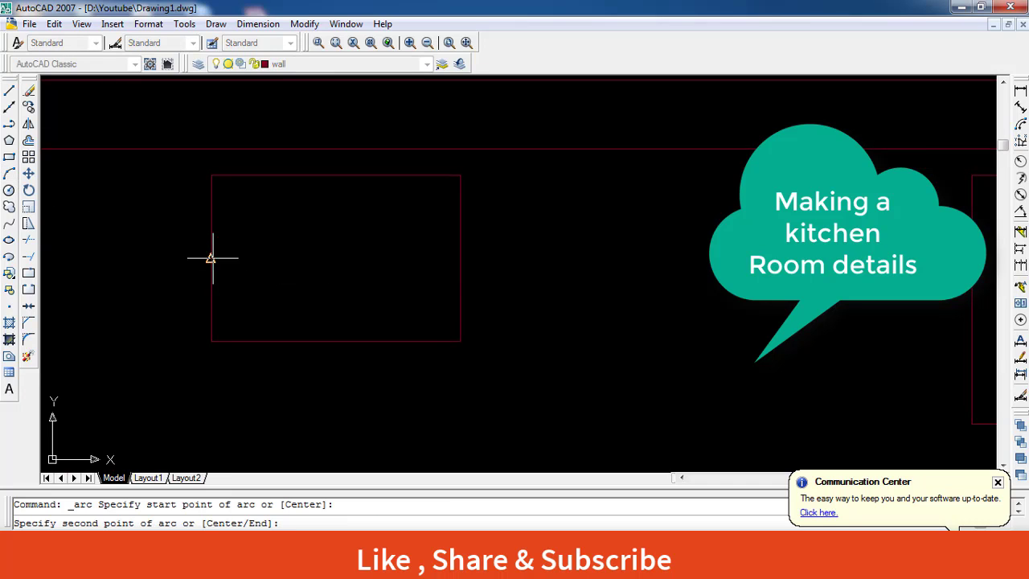
pyautogui.click(227, 197)
pyautogui.click(279, 176)
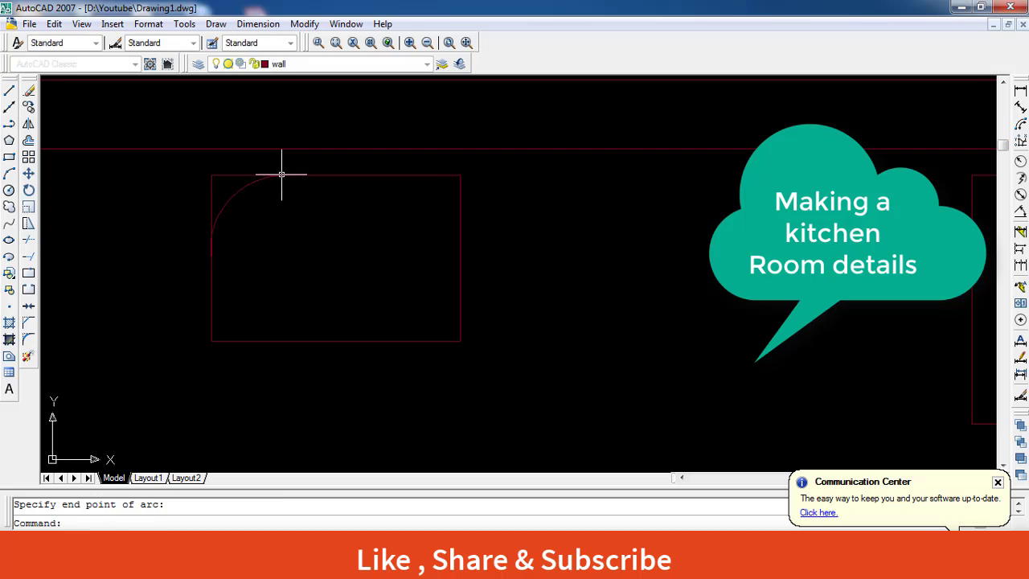
pyautogui.press('Return')
pyautogui.click(413, 175)
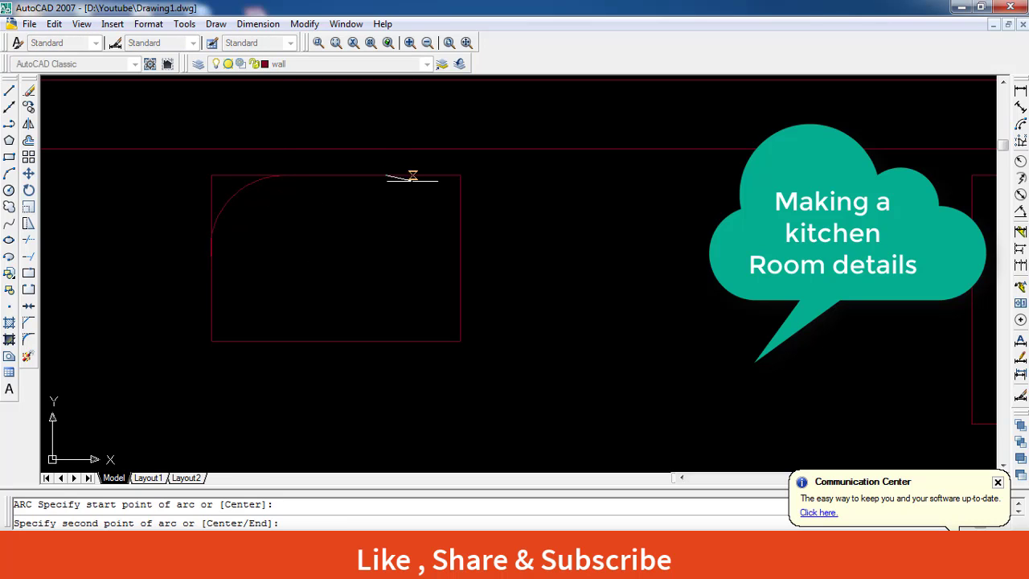
pyautogui.click(438, 195)
pyautogui.click(459, 258)
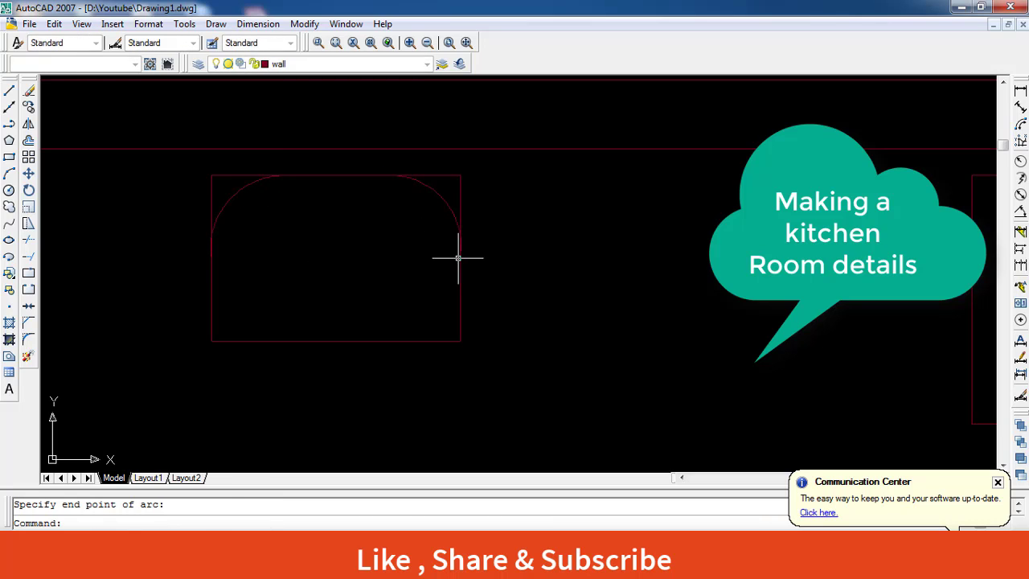
# Round the bottom-left and bottom-right corners with three-point arcs.
pyautogui.press('Return')
pyautogui.click(210, 258)
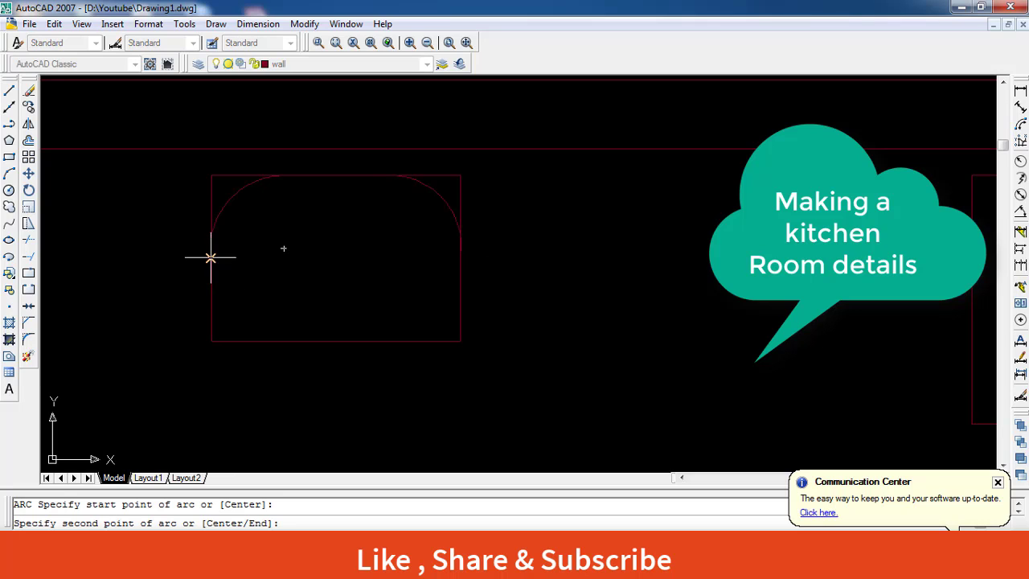
pyautogui.click(228, 306)
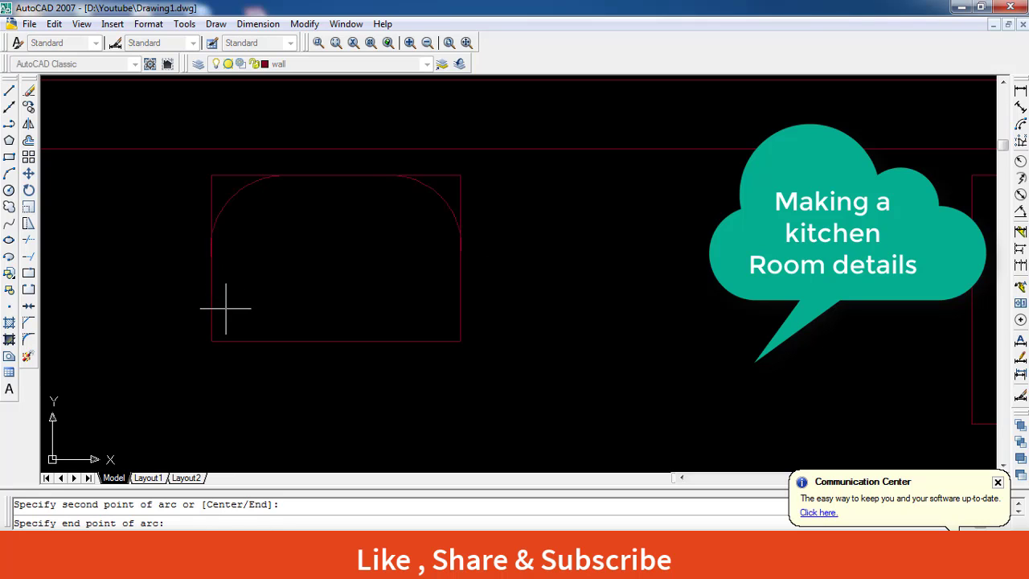
pyautogui.click(281, 340)
pyautogui.press('Return')
pyautogui.click(371, 342)
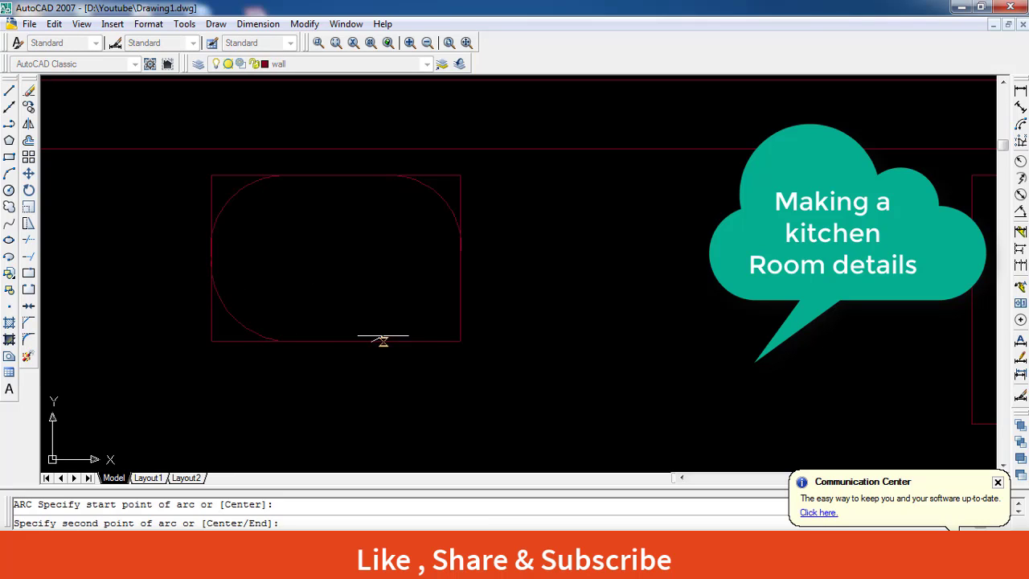
pyautogui.click(440, 311)
pyautogui.click(461, 256)
pyautogui.press('Escape')
pyautogui.write('tr')
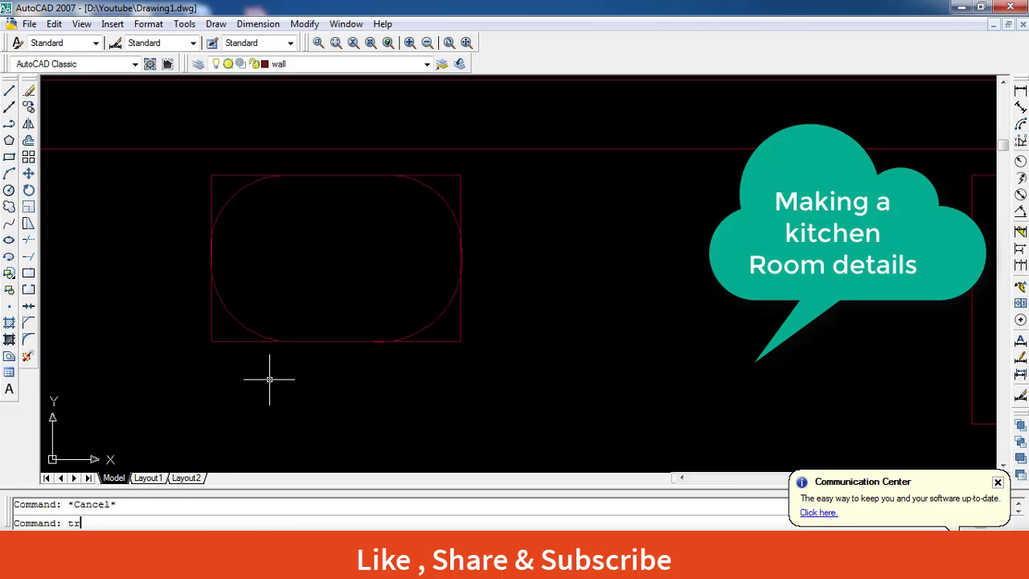
# Trim away the square corner lines at the bottom-left and bottom-right corners.
pyautogui.press('Return')
pyautogui.press('Return')
pyautogui.click(241, 371)
pyautogui.click(184, 330)
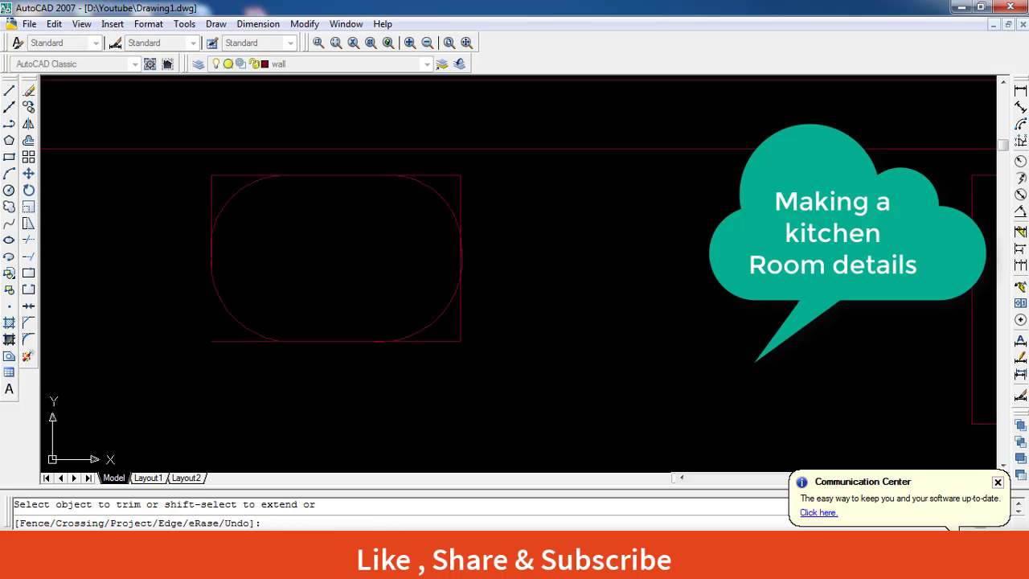
pyautogui.click(501, 379)
pyautogui.click(450, 316)
pyautogui.click(479, 357)
pyautogui.click(453, 326)
pyautogui.scroll(3, 455, 183)
pyautogui.scroll(2, 455, 241)
# Trim the remaining corner line stubs at the top corners.
pyautogui.click(489, 298)
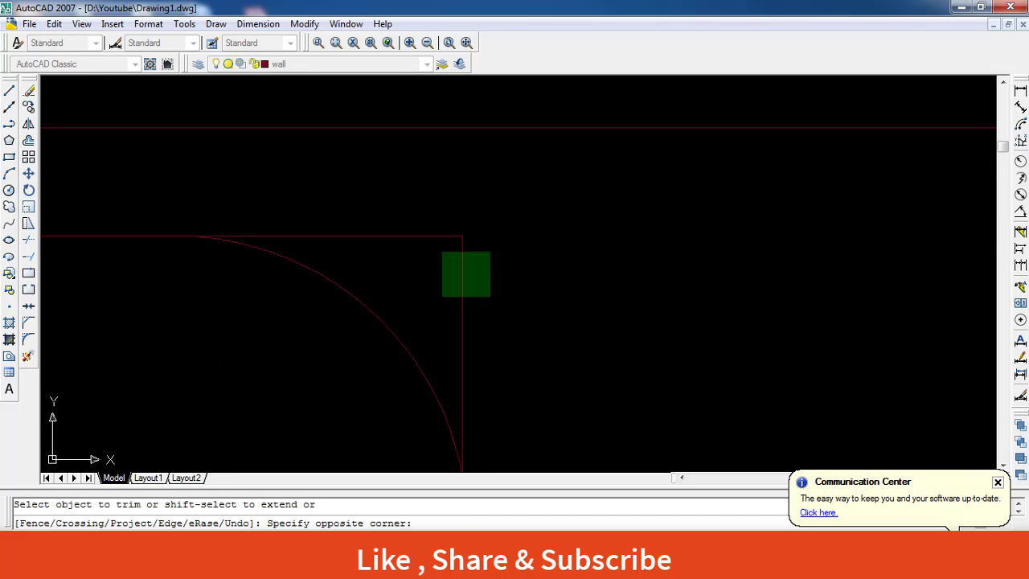
pyautogui.click(442, 252)
pyautogui.click(447, 217)
pyautogui.click(421, 238)
pyautogui.scroll(-5, 514, 274)
pyautogui.scroll(5, 212, 250)
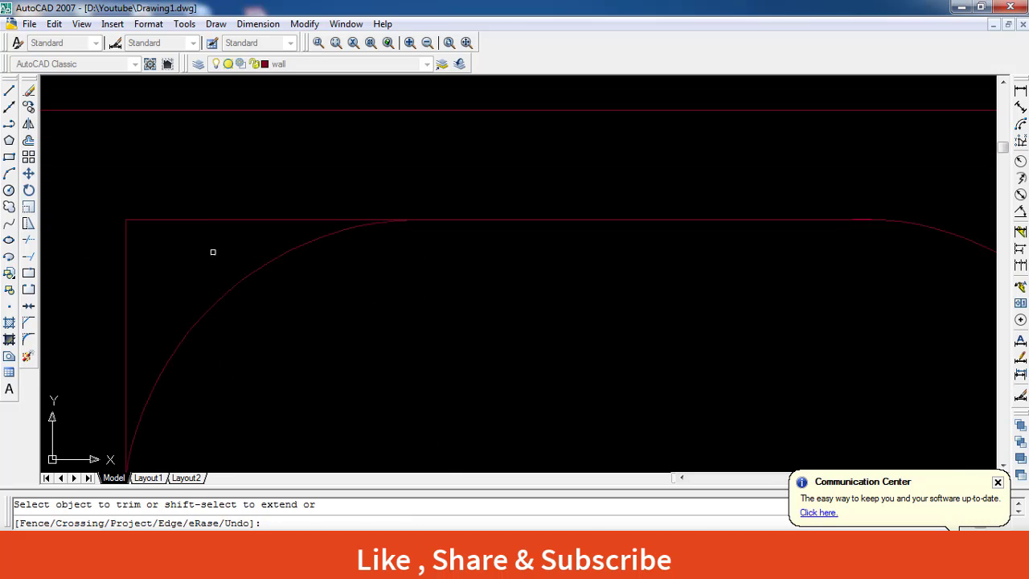
pyautogui.click(206, 250)
pyautogui.click(106, 199)
pyautogui.press('Escape')
pyautogui.scroll(-3, 246, 223)
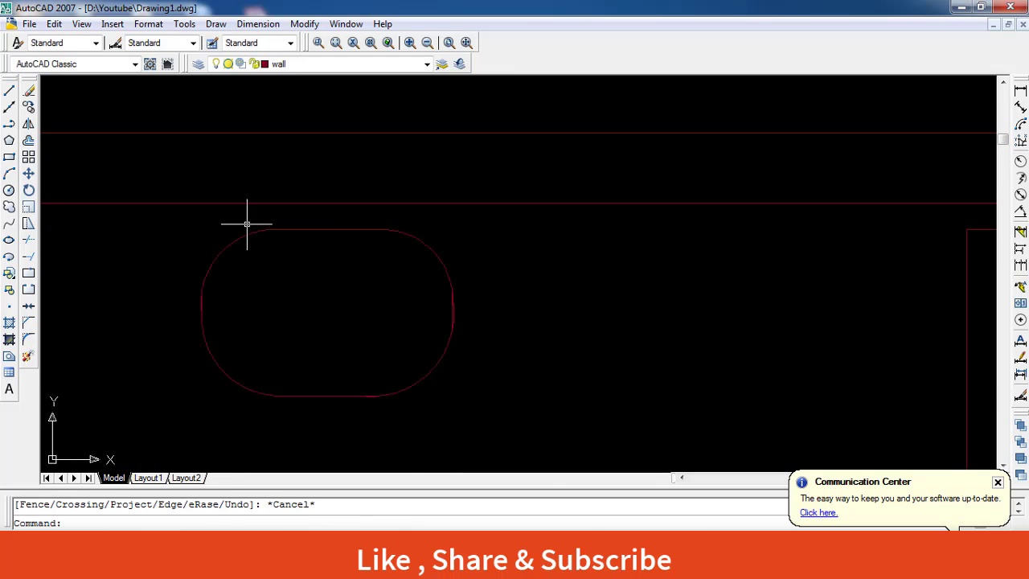
pyautogui.scroll(-1, 246, 223)
# Dimension the larger counter with a 2'-11" width below and a 1'-6" depth on its left.
pyautogui.moveTo(314, 328); pyautogui.dragTo(339, 288, button='middle')
pyautogui.scroll(-5, 338, 328)
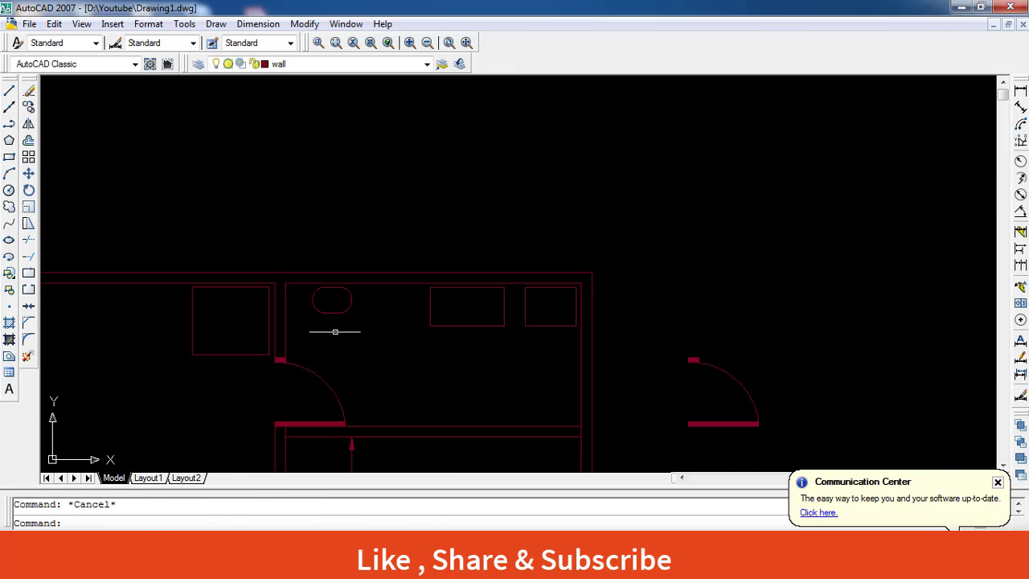
pyautogui.scroll(2, 413, 361)
pyautogui.scroll(-3, 491, 373)
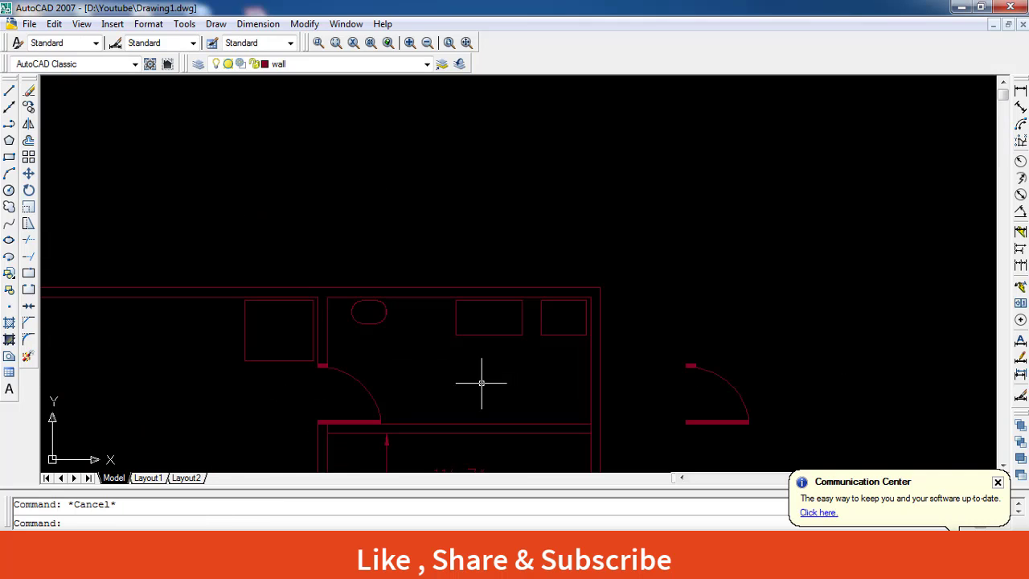
pyautogui.moveTo(480, 383); pyautogui.dragTo(487, 328, button='middle')
pyautogui.scroll(2, 488, 338)
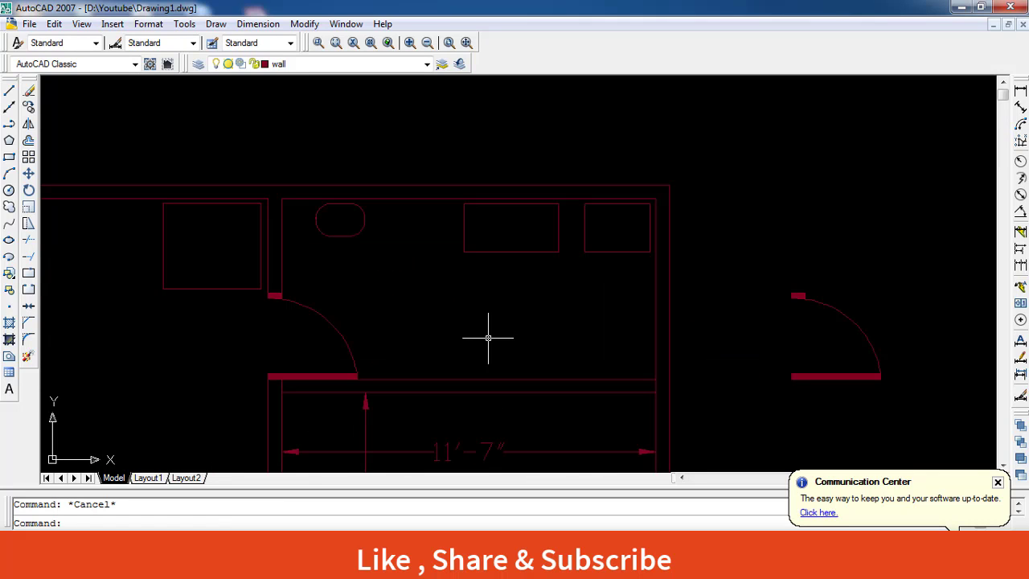
pyautogui.scroll(-2, 474, 340)
pyautogui.scroll(2, 438, 342)
pyautogui.scroll(2, 486, 336)
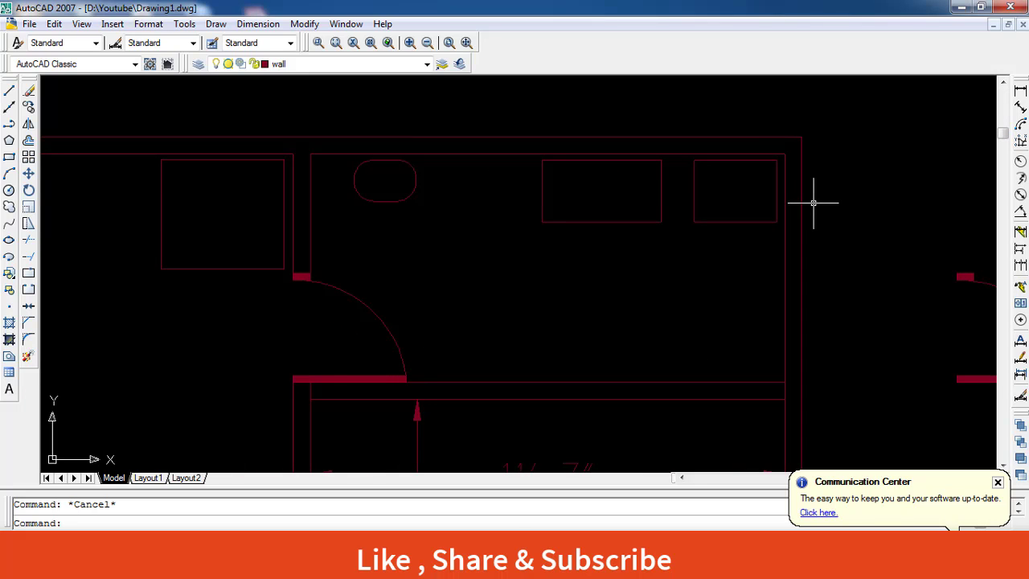
pyautogui.scroll(-2, 713, 220)
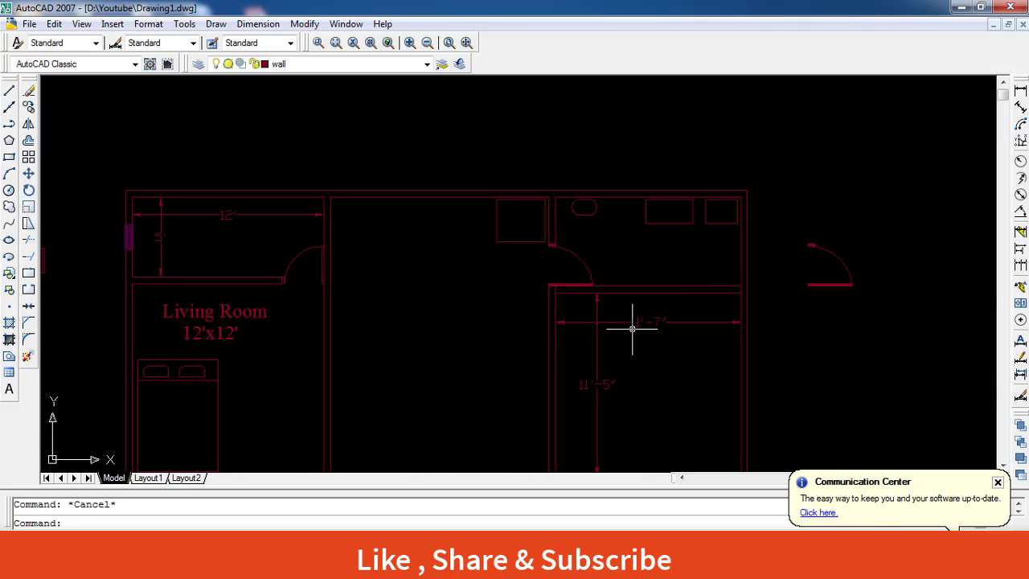
pyautogui.moveTo(632, 328); pyautogui.dragTo(616, 292, button='middle')
pyautogui.scroll(1, 625, 156)
pyautogui.scroll(1, 623, 159)
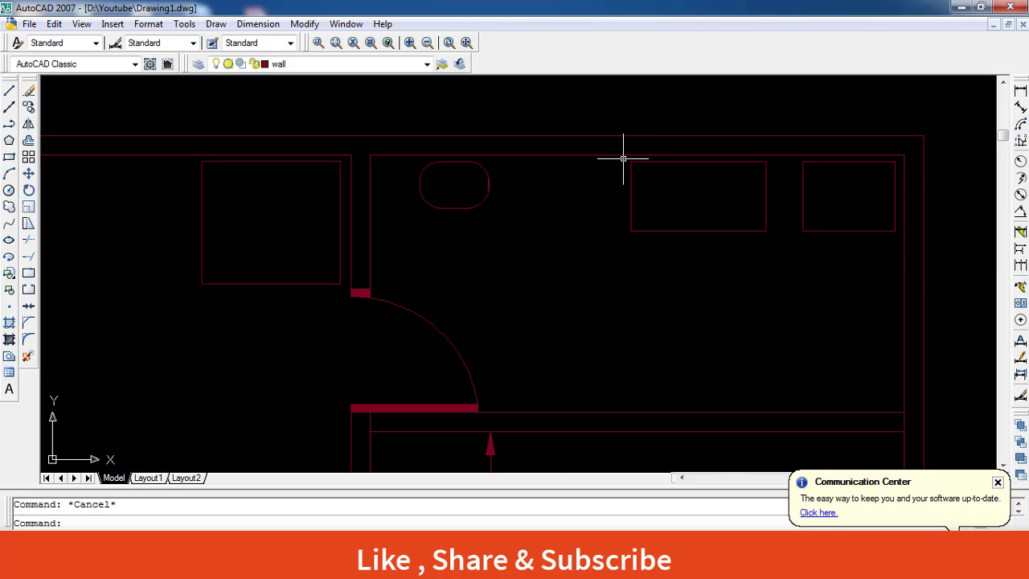
pyautogui.moveTo(622, 158); pyautogui.dragTo(526, 160, button='middle')
pyautogui.click(1019, 92)
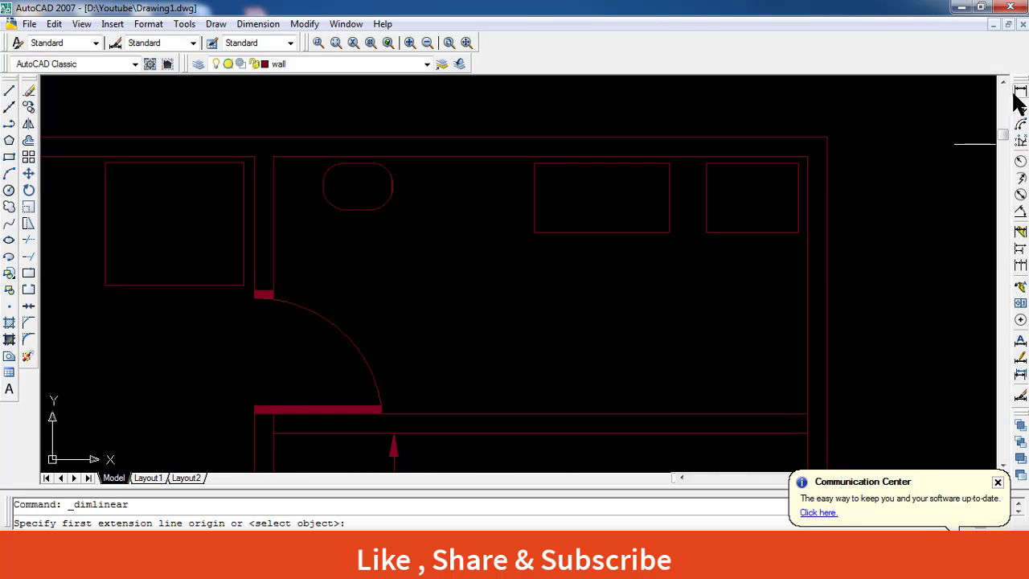
pyautogui.scroll(3, 683, 233)
pyautogui.moveTo(641, 281); pyautogui.dragTo(631, 318, button='middle')
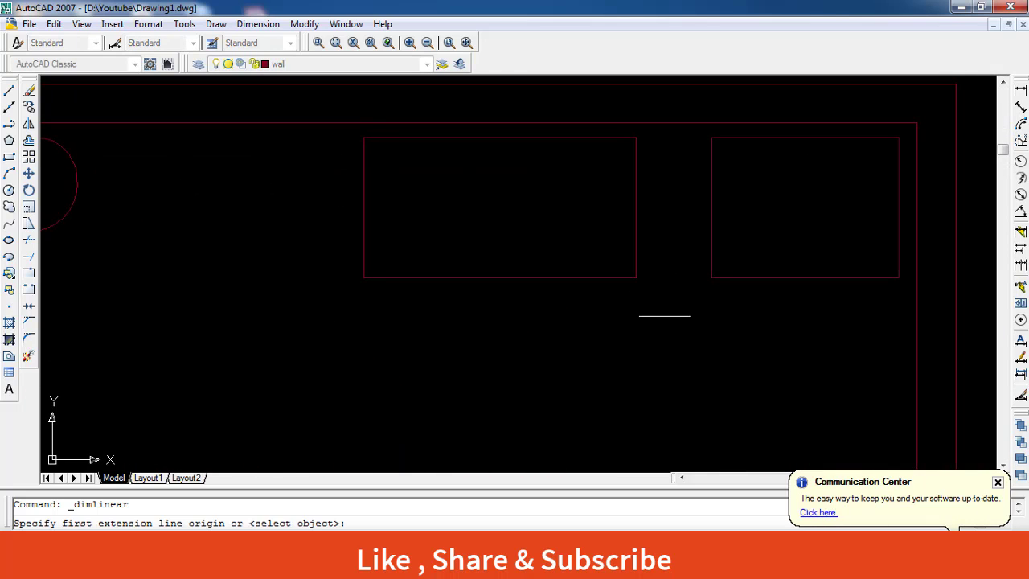
pyautogui.click(636, 278)
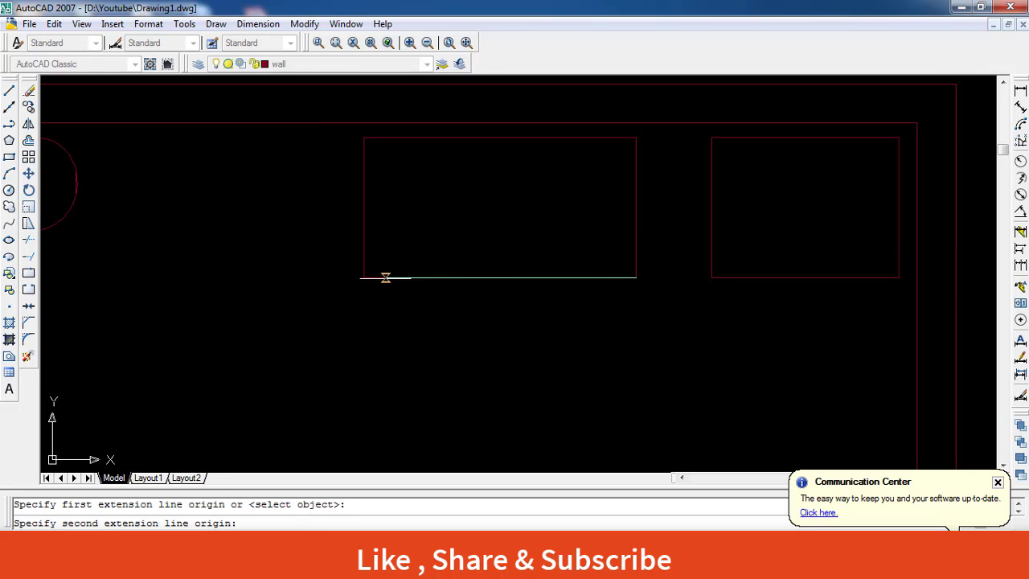
pyautogui.click(363, 277)
pyautogui.click(367, 336)
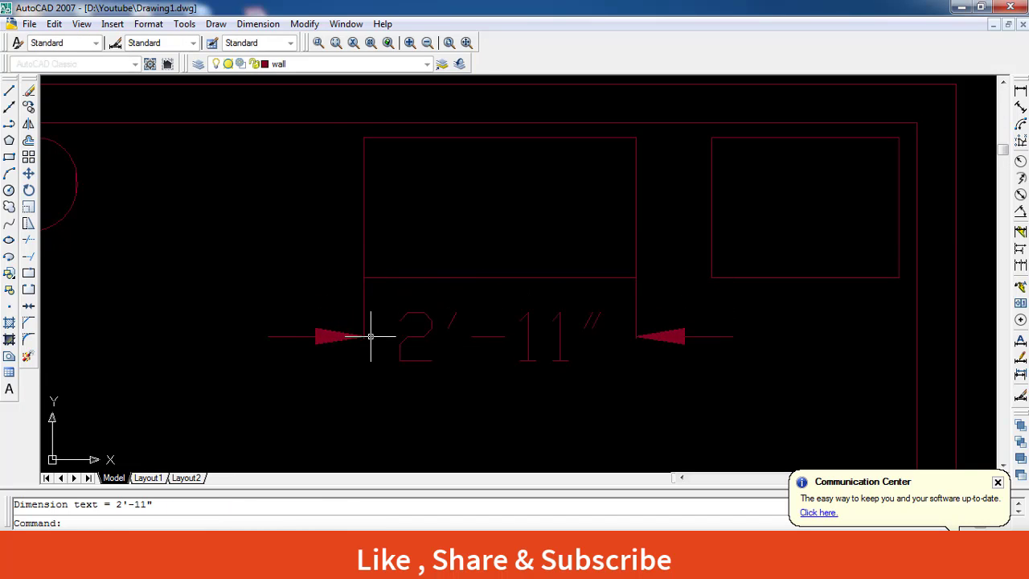
pyautogui.press('Return')
pyautogui.click(363, 138)
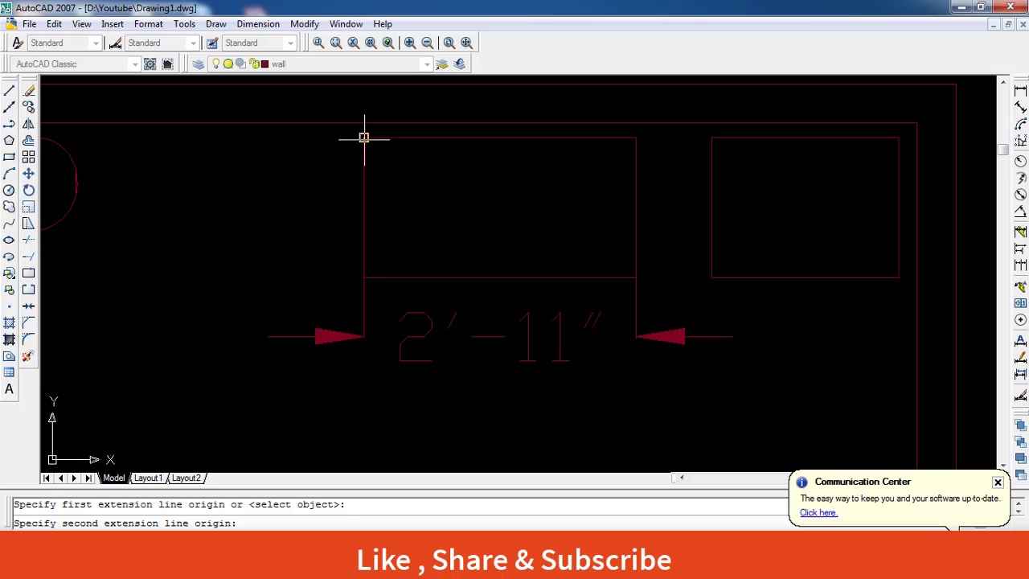
pyautogui.click(363, 277)
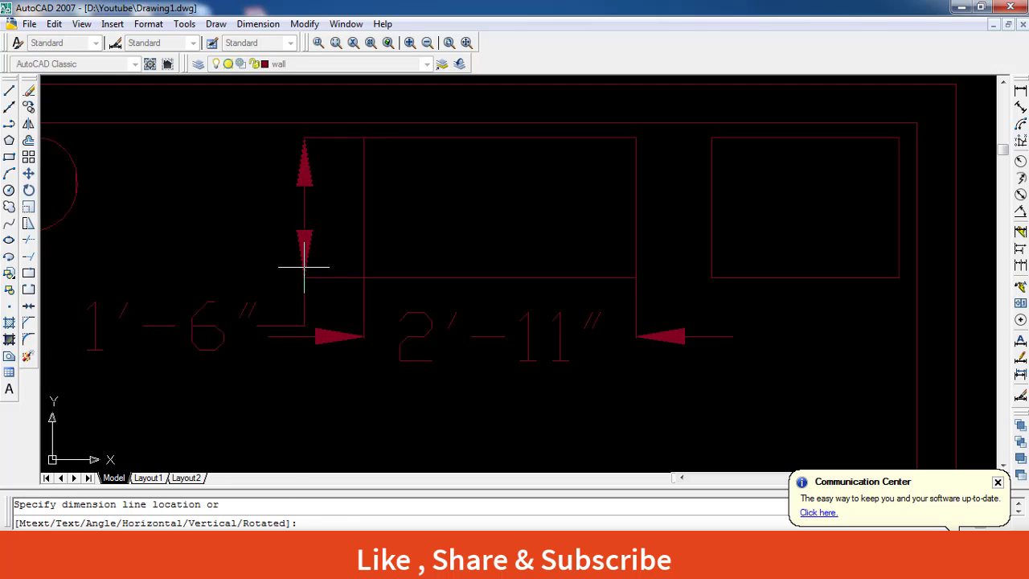
pyautogui.click(304, 266)
# Dimension the smaller fixture with a 2' width below and a 1'-6" depth beside it.
pyautogui.moveTo(691, 387); pyautogui.dragTo(458, 366, button='middle')
pyautogui.press('Return')
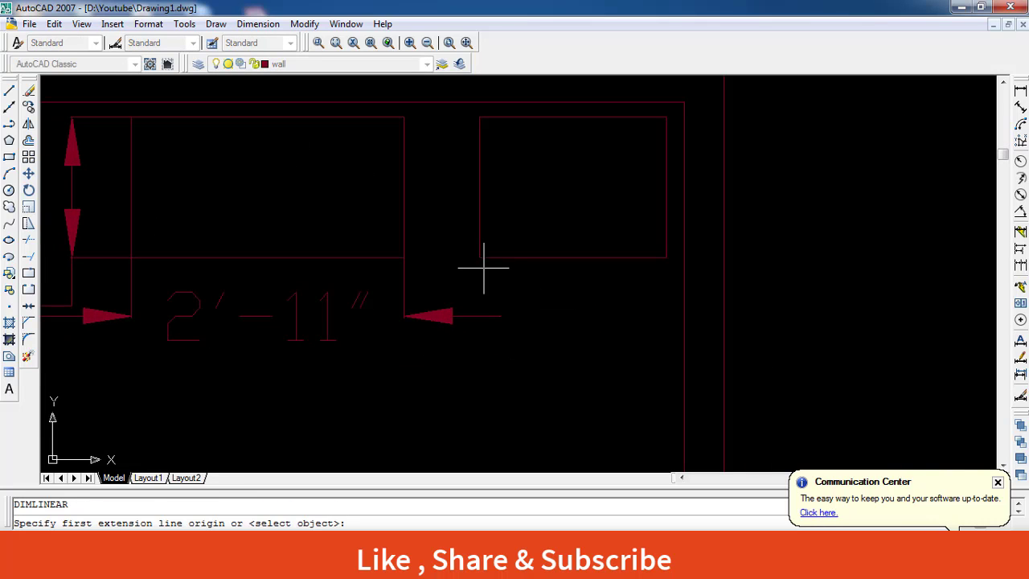
pyautogui.click(479, 257)
pyautogui.click(666, 257)
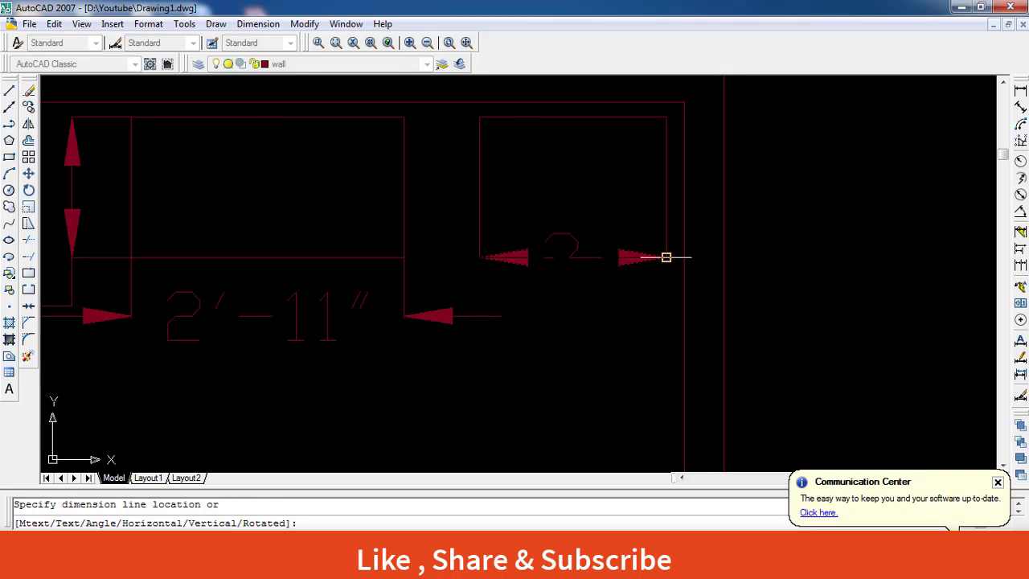
pyautogui.click(662, 296)
pyautogui.press('Return')
pyautogui.click(480, 257)
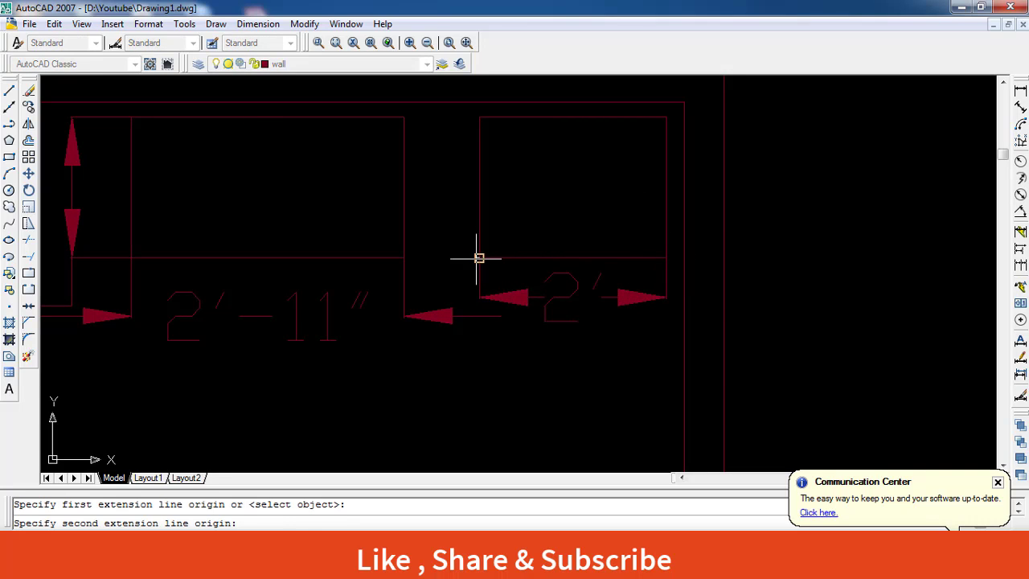
pyautogui.click(479, 114)
pyautogui.click(442, 133)
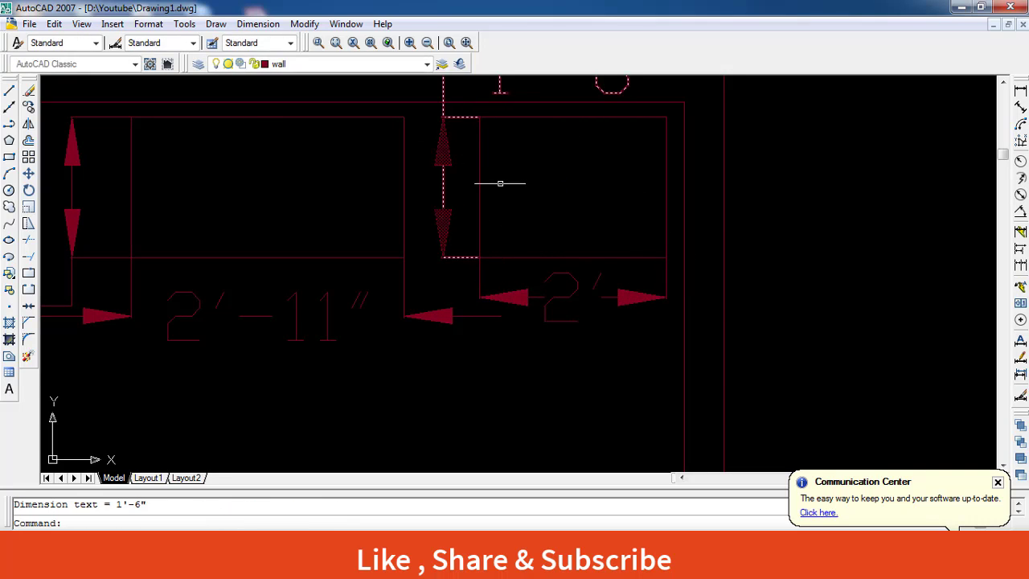
pyautogui.scroll(-2, 569, 213)
pyautogui.scroll(-2, 569, 213)
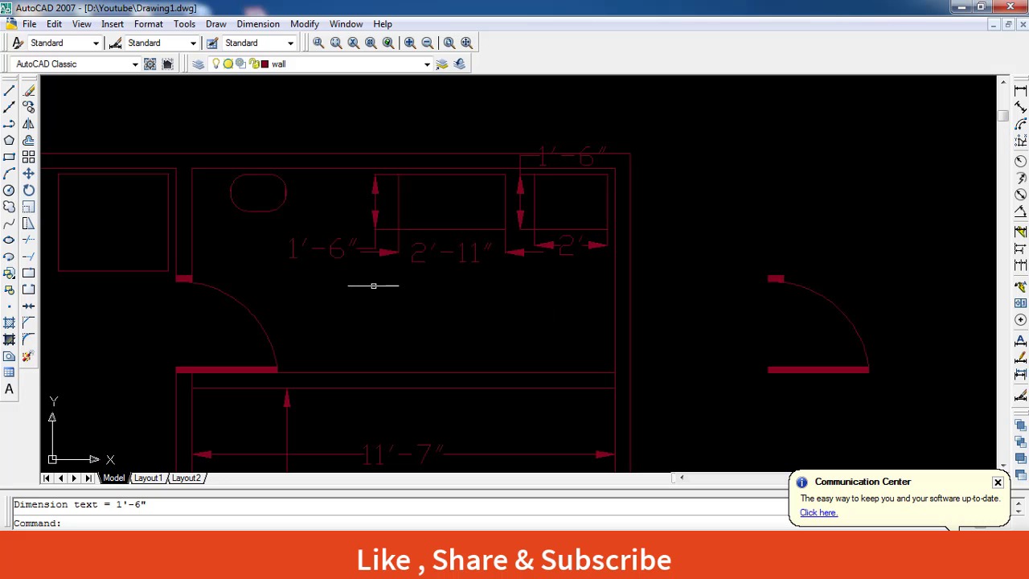
# Window-select the extra 1'-6" dimension above the smaller fixture and delete it.
pyautogui.scroll(4, 554, 157)
pyautogui.click(492, 164)
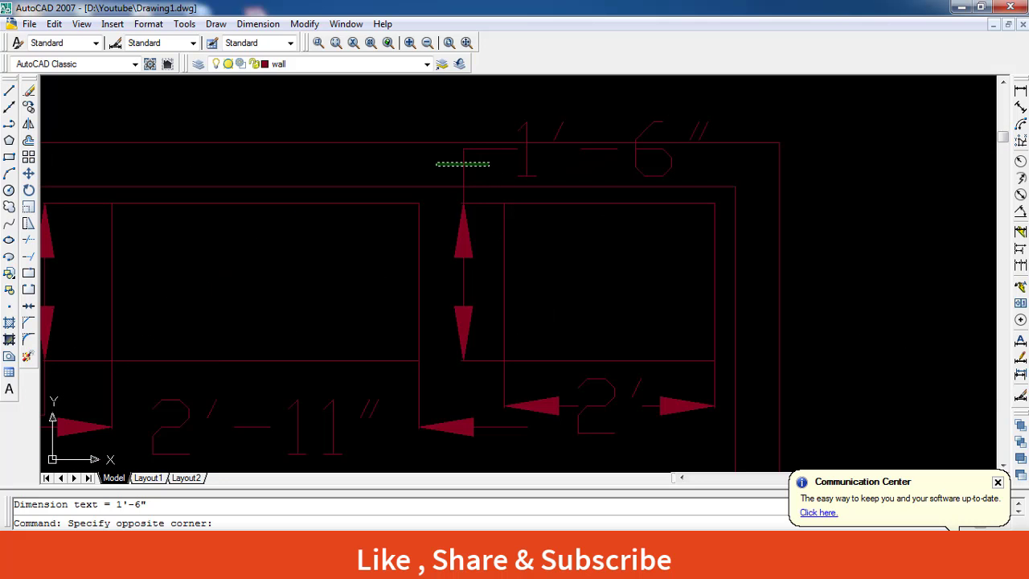
pyautogui.click(441, 162)
pyautogui.press('Delete')
pyautogui.scroll(-2, 517, 287)
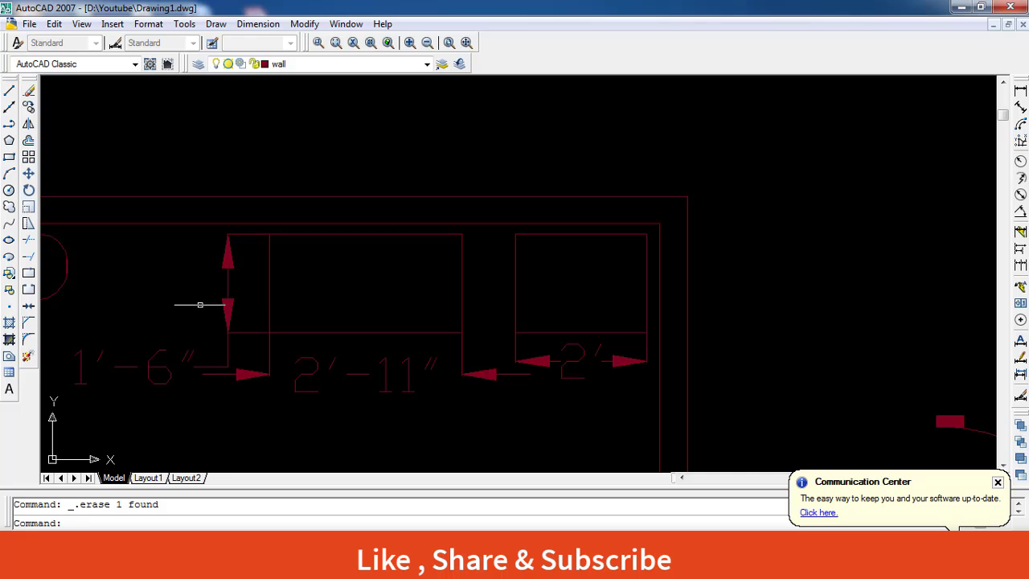
pyautogui.scroll(-1, 275, 391)
pyautogui.scroll(-1, 418, 310)
pyautogui.scroll(-1, 523, 276)
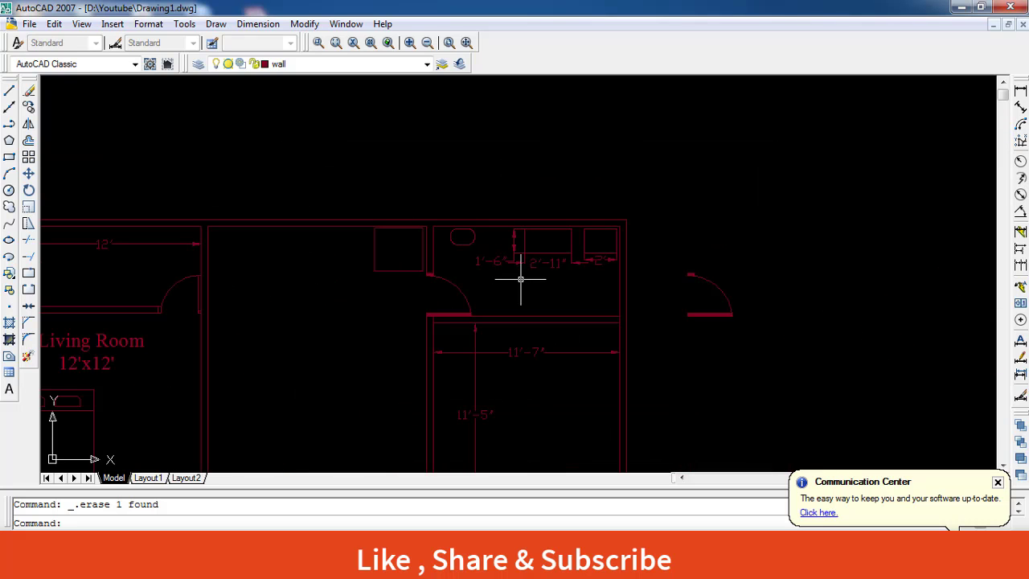
pyautogui.scroll(5, 533, 306)
pyautogui.scroll(2, 551, 257)
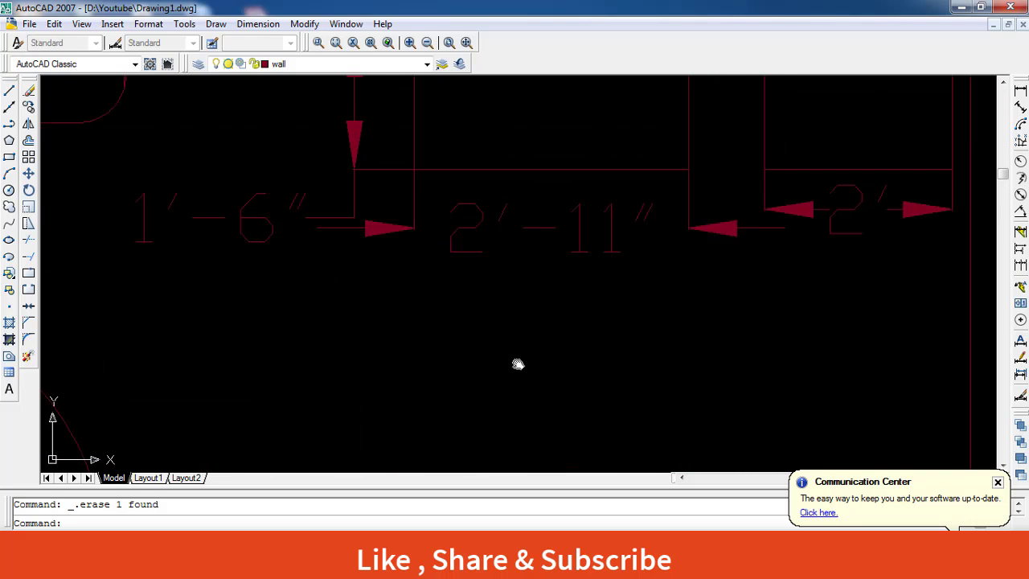
pyautogui.moveTo(519, 363); pyautogui.dragTo(471, 389, button='middle')
pyautogui.scroll(-3, 472, 389)
pyautogui.scroll(2, 491, 383)
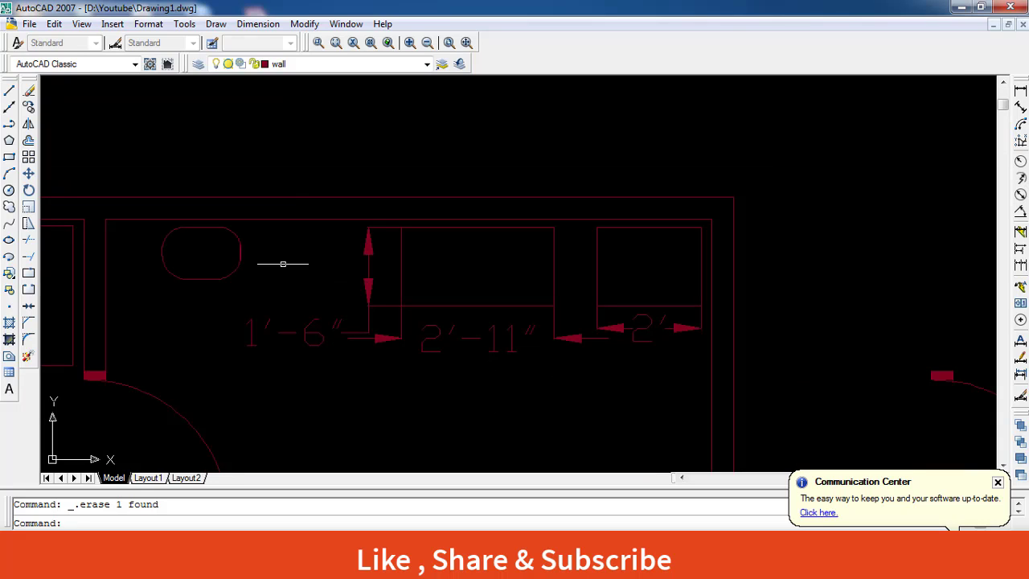
# Check the Dimension Style dropdown and leave it on Standard.
pyautogui.click(193, 43)
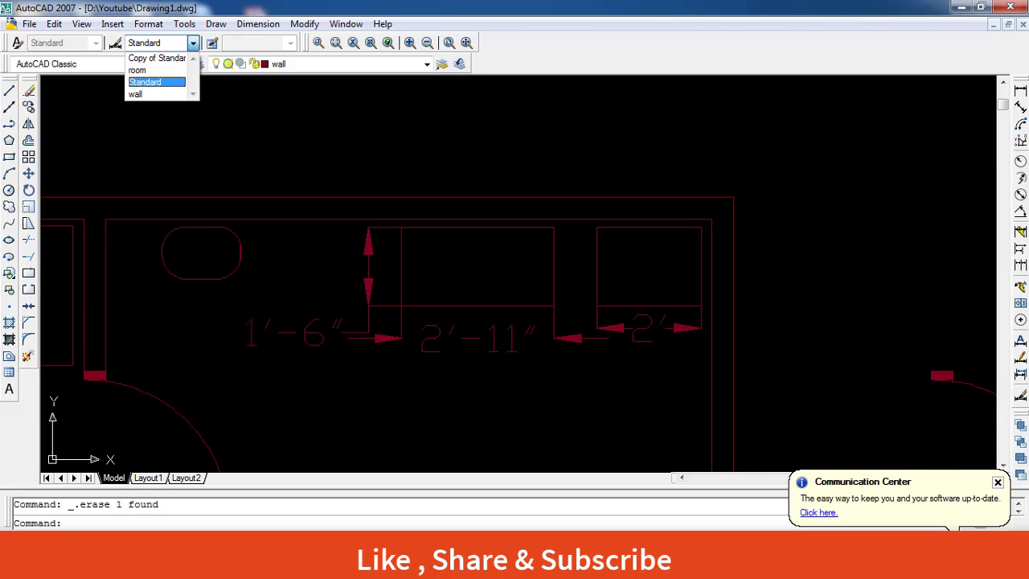
pyautogui.click(193, 42)
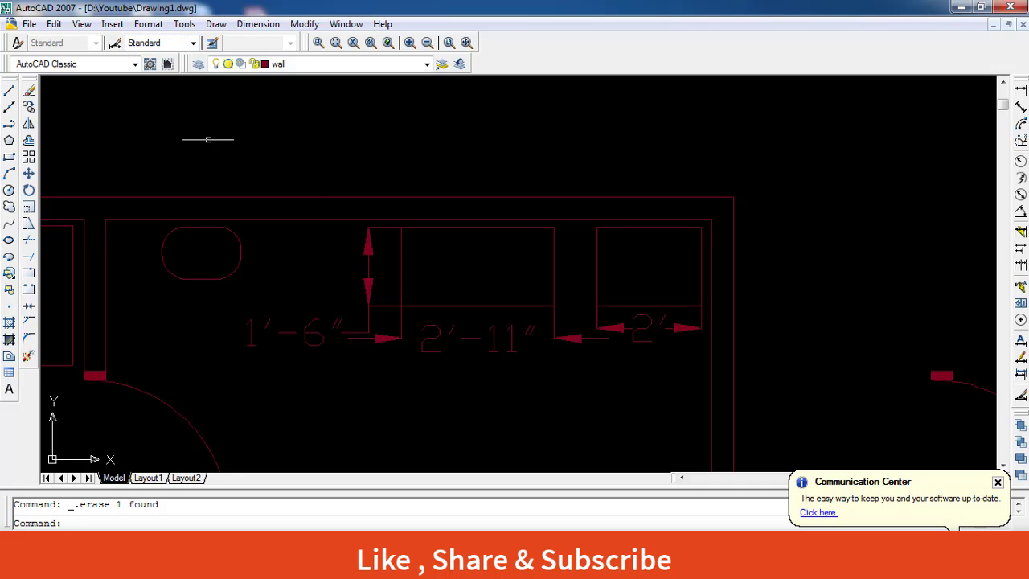
pyautogui.click(193, 45)
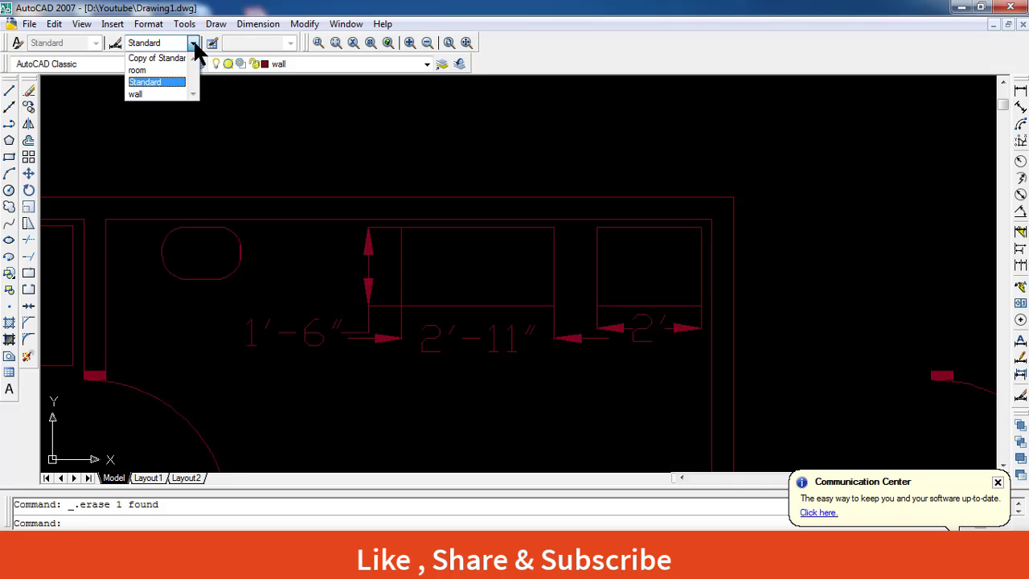
pyautogui.click(194, 46)
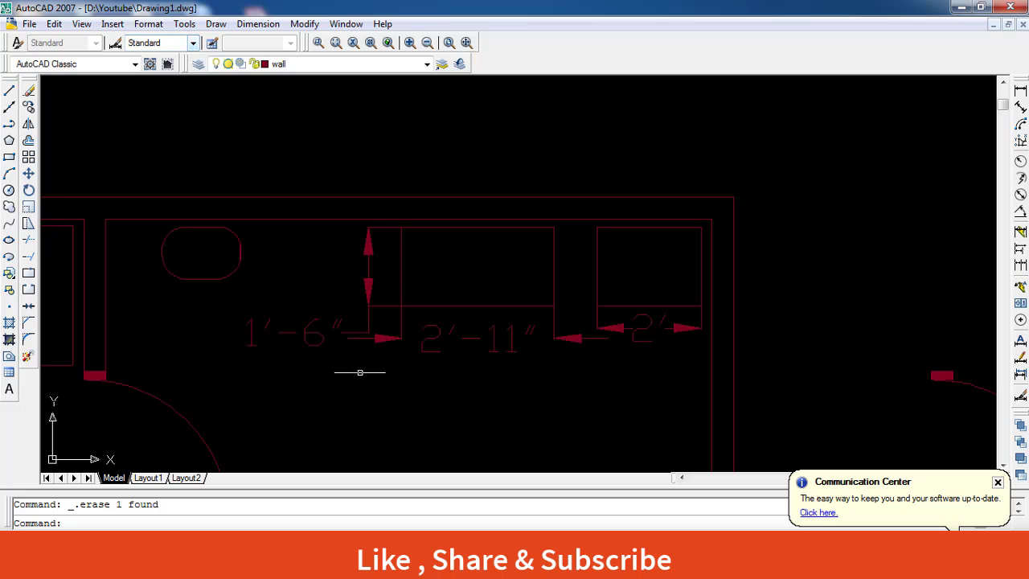
pyautogui.scroll(-2, 385, 370)
pyautogui.moveTo(316, 396); pyautogui.dragTo(412, 285, button='middle')
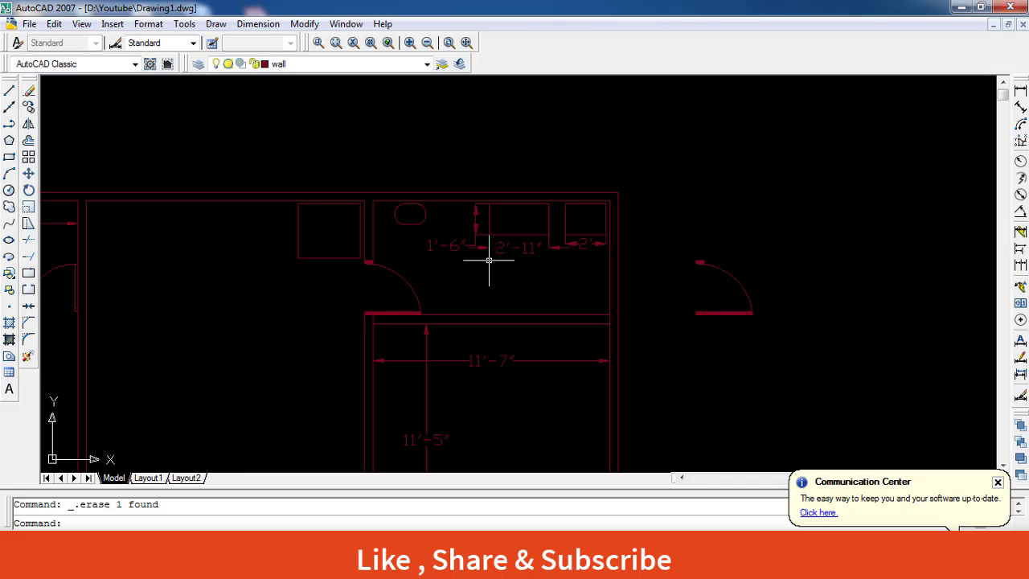
pyautogui.scroll(1, 565, 290)
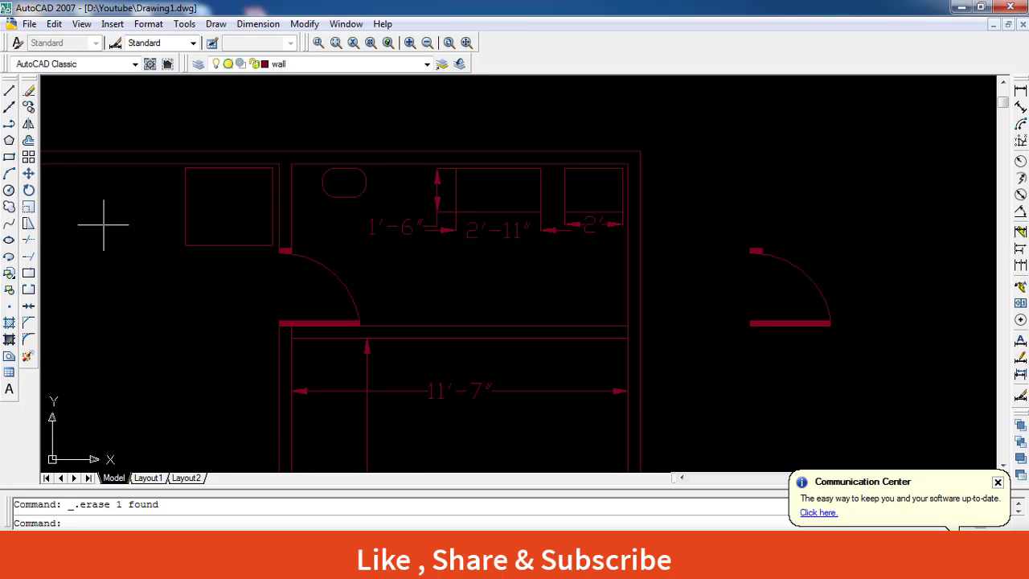
# Add a 3' linear dimension below the doorway fixture and a 2'-8" one on its left.
pyautogui.moveTo(194, 270); pyautogui.dragTo(294, 276, button='middle')
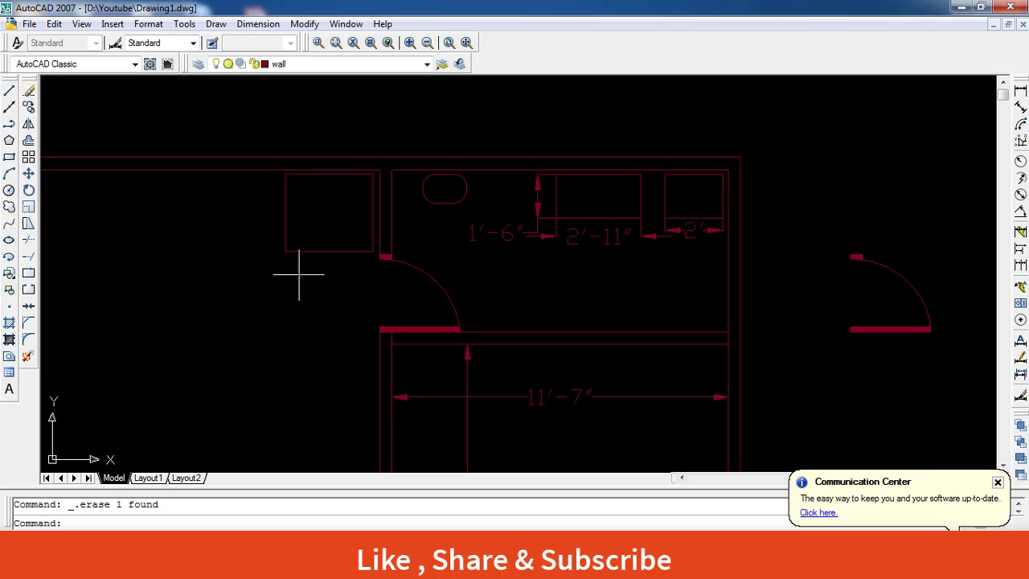
pyautogui.click(1020, 91)
pyautogui.click(285, 251)
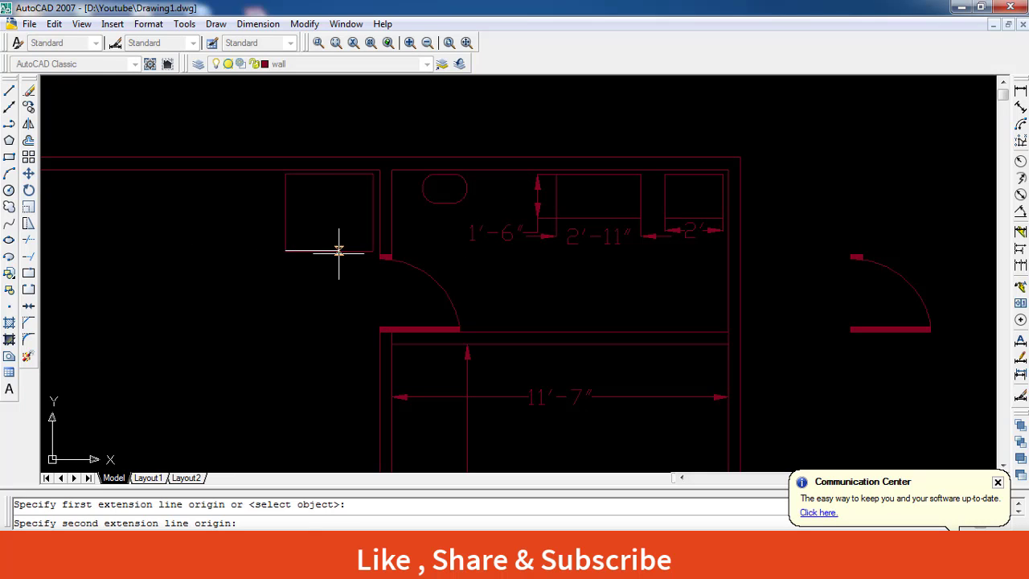
pyautogui.click(373, 251)
pyautogui.click(356, 277)
pyautogui.press('Return')
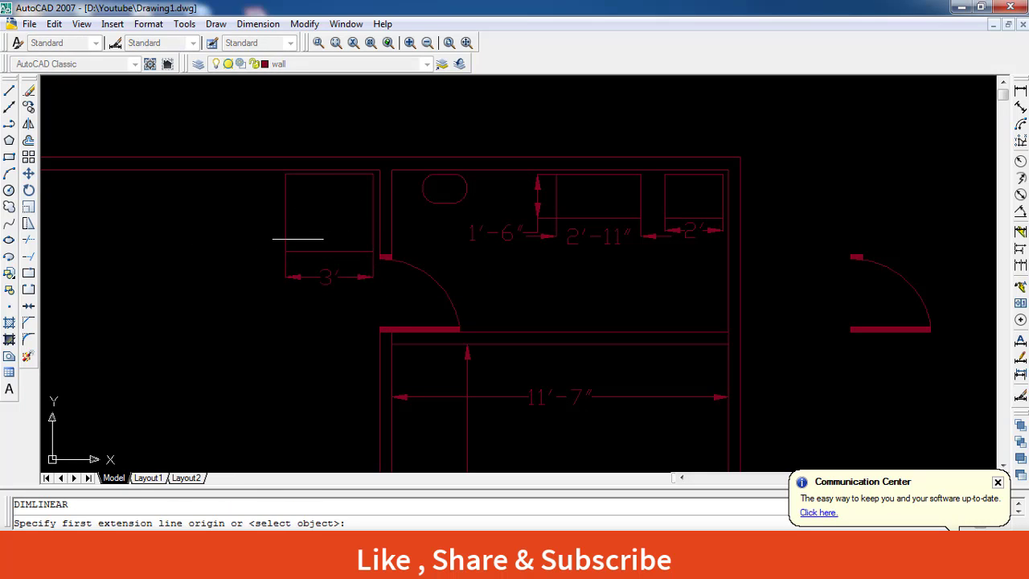
pyautogui.click(285, 251)
pyautogui.click(285, 172)
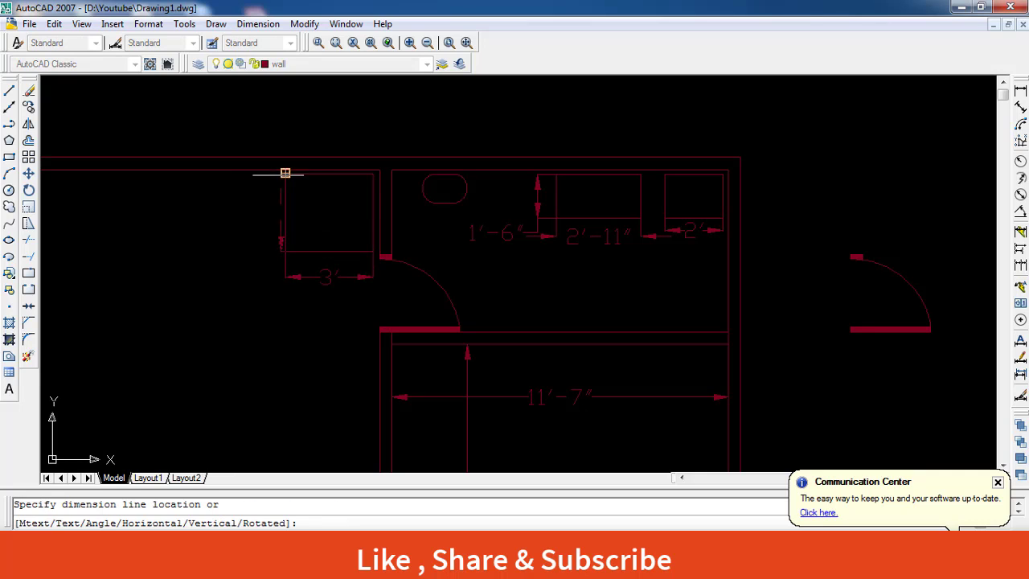
pyautogui.click(252, 177)
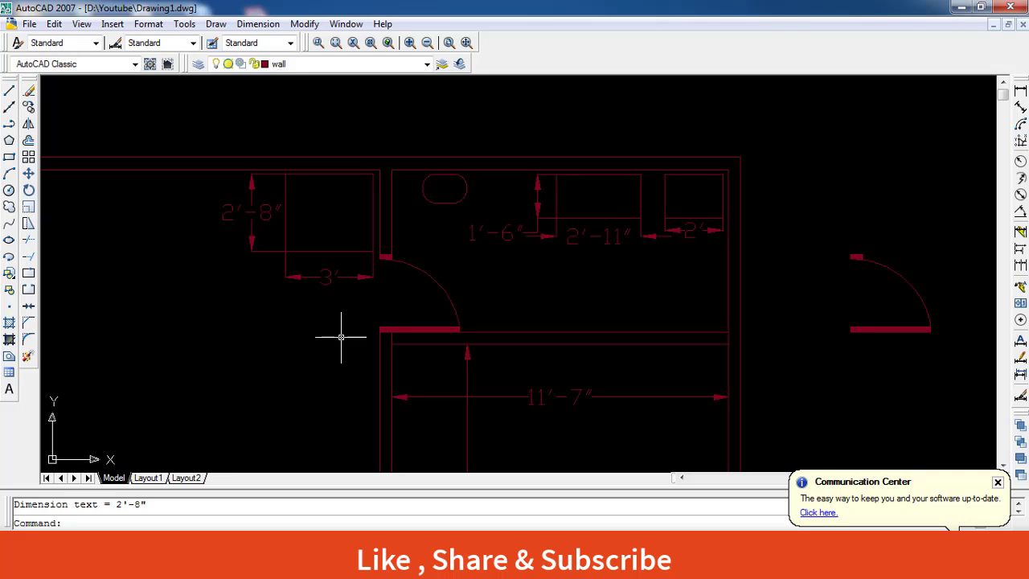
# Pan and zoom to bring the empty area above the floor plan into view.
pyautogui.scroll(-2, 341, 337)
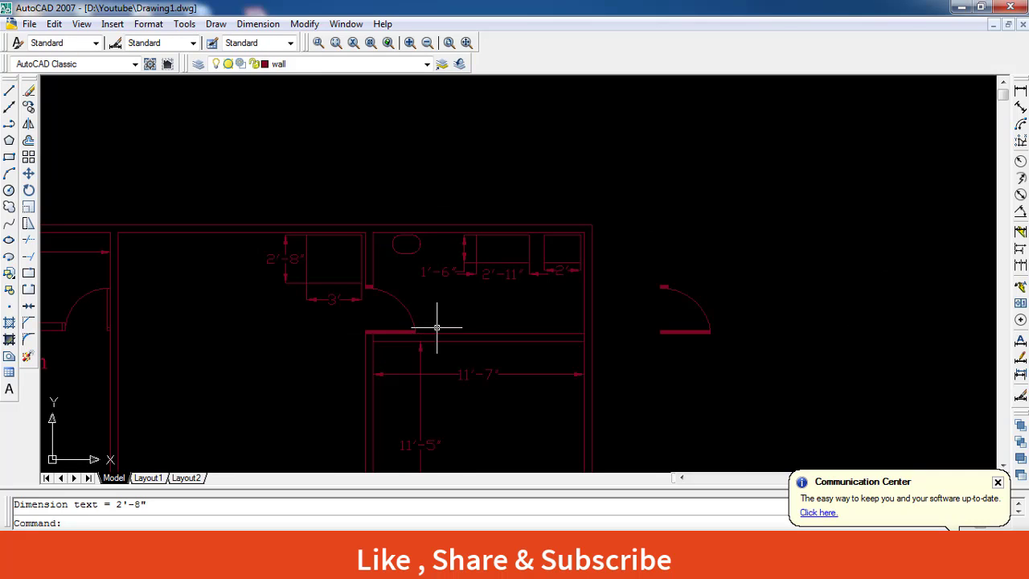
pyautogui.scroll(1, 437, 327)
pyautogui.scroll(2, 437, 327)
pyautogui.moveTo(498, 305); pyautogui.dragTo(440, 314, button='middle')
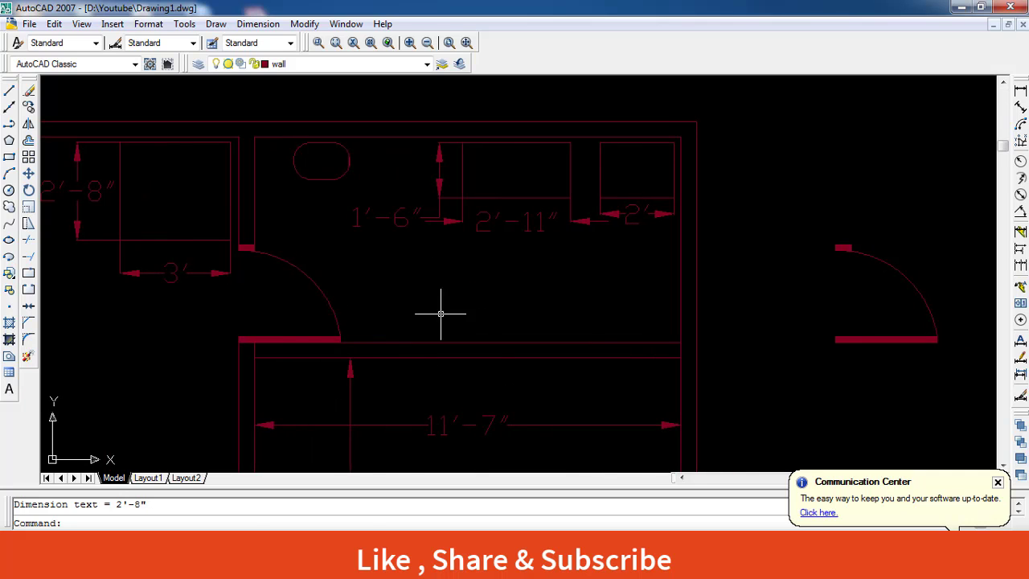
pyautogui.scroll(-2, 440, 314)
pyautogui.scroll(2, 542, 311)
pyautogui.scroll(-2, 470, 344)
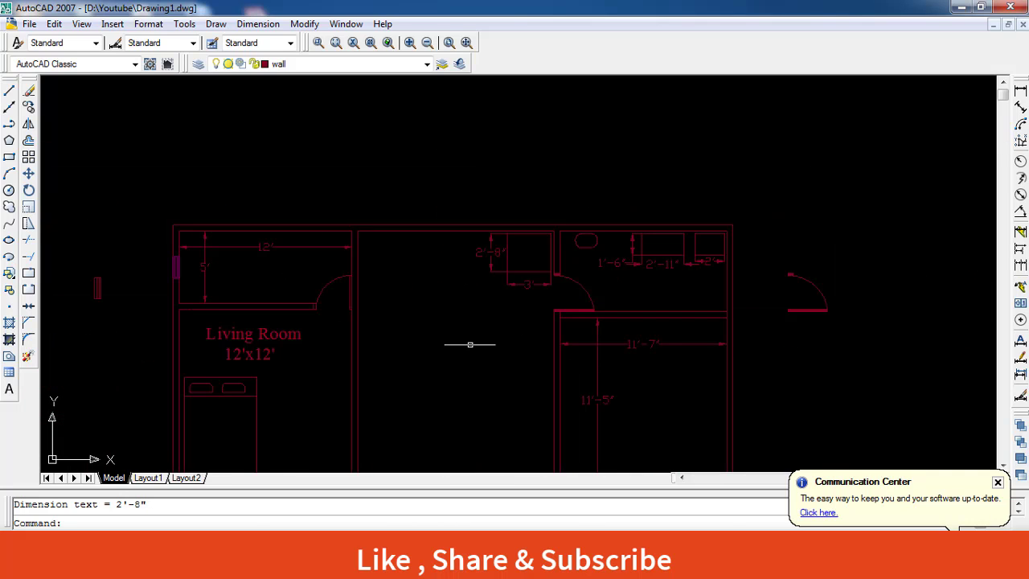
pyautogui.moveTo(470, 344); pyautogui.dragTo(385, 258, button='middle')
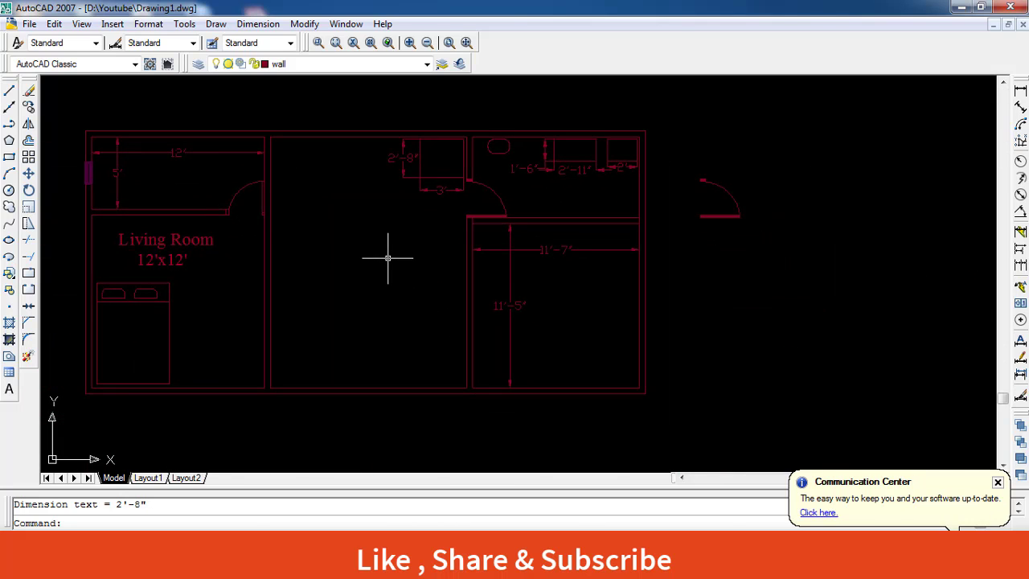
pyautogui.scroll(2, 475, 121)
pyautogui.scroll(2, 510, 140)
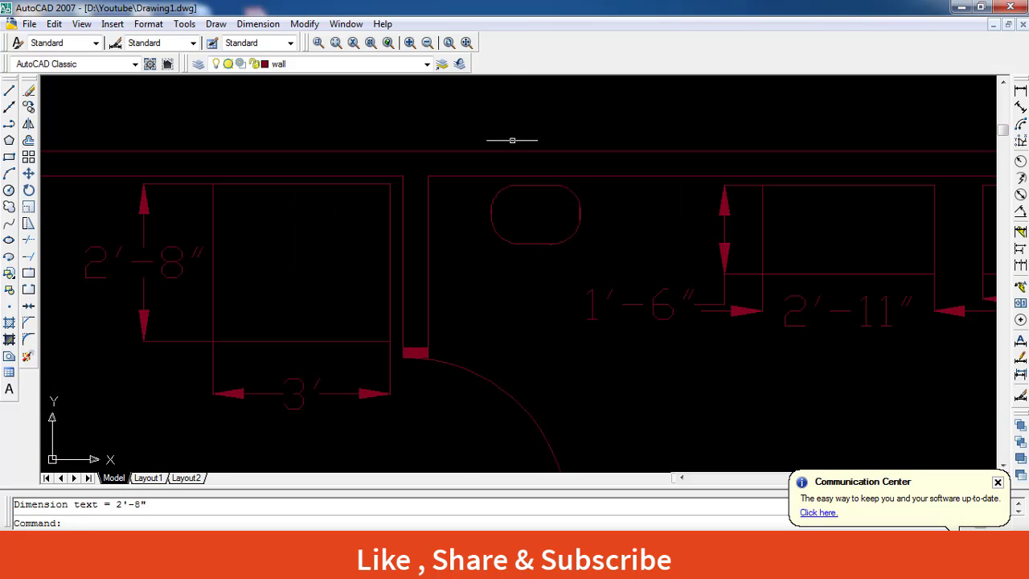
pyautogui.moveTo(509, 140)
pyautogui.mouseDown(button='middle')
pyautogui.moveTo(516, 223)
pyautogui.moveTo(562, 364)
pyautogui.mouseUp(button='middle')
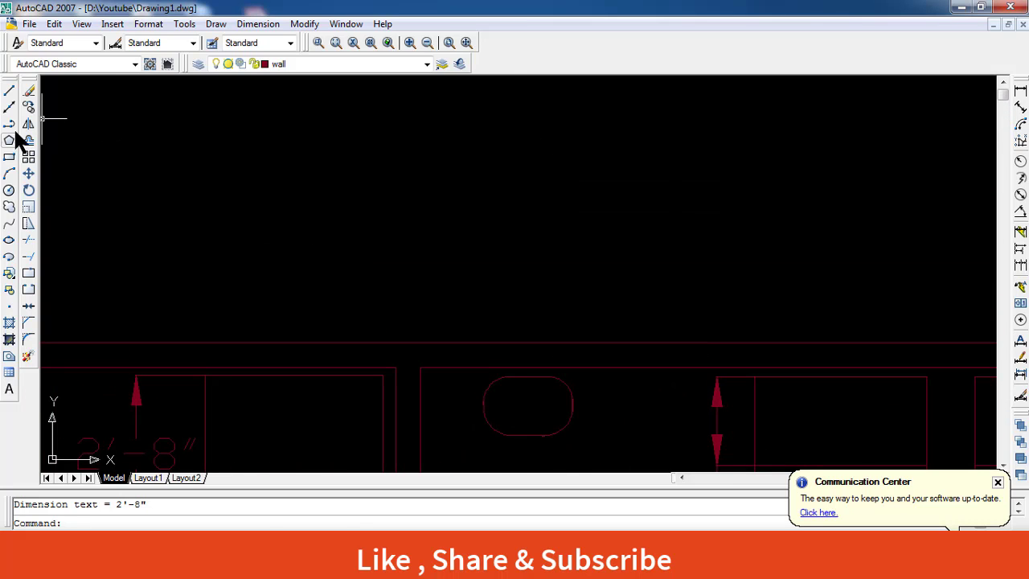
# Draw a polyline of 26, 30 and 26 unit segments, closing it back at the start point.
pyautogui.click(10, 124)
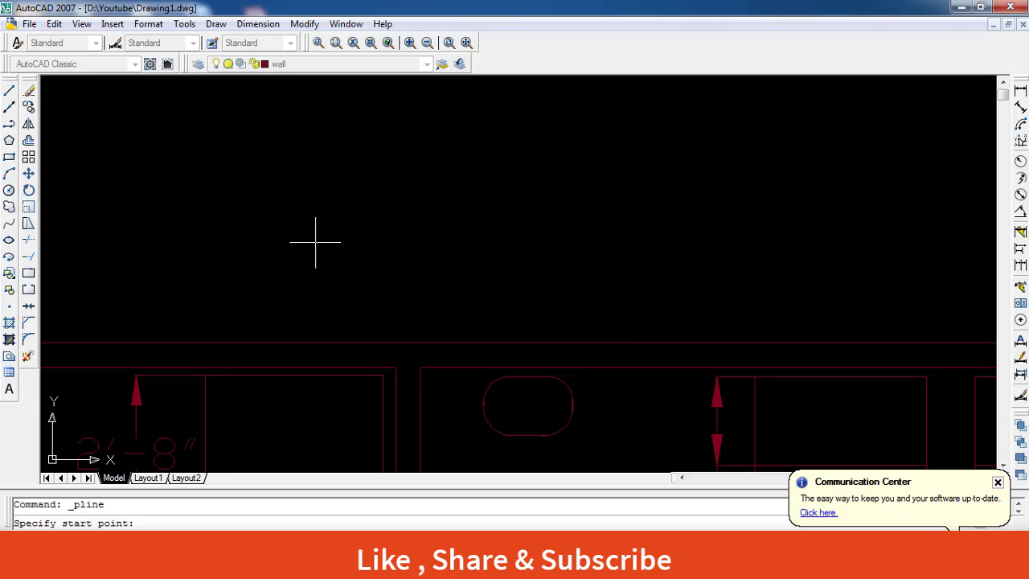
pyautogui.click(335, 242)
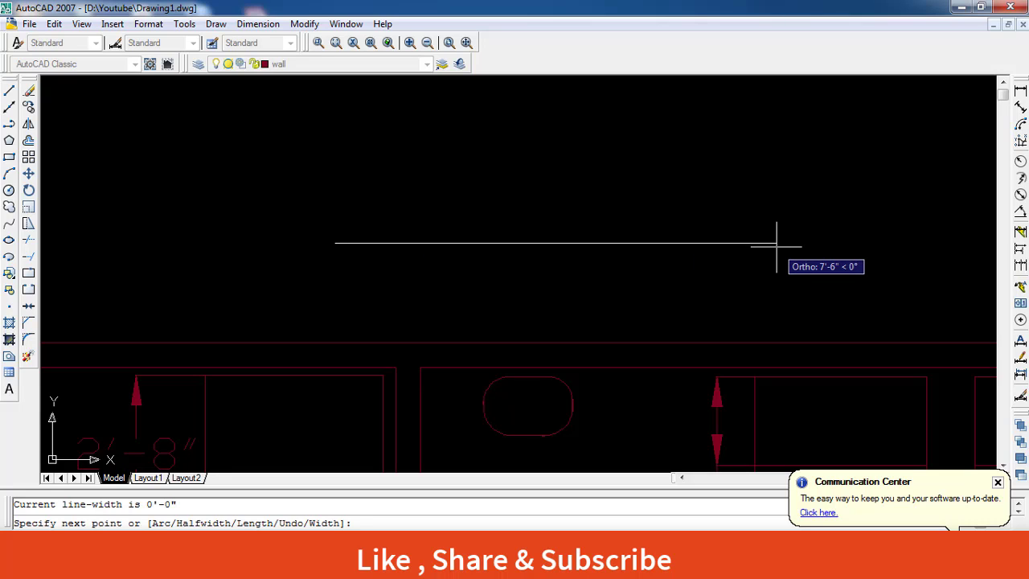
pyautogui.write('26')
pyautogui.press('Return')
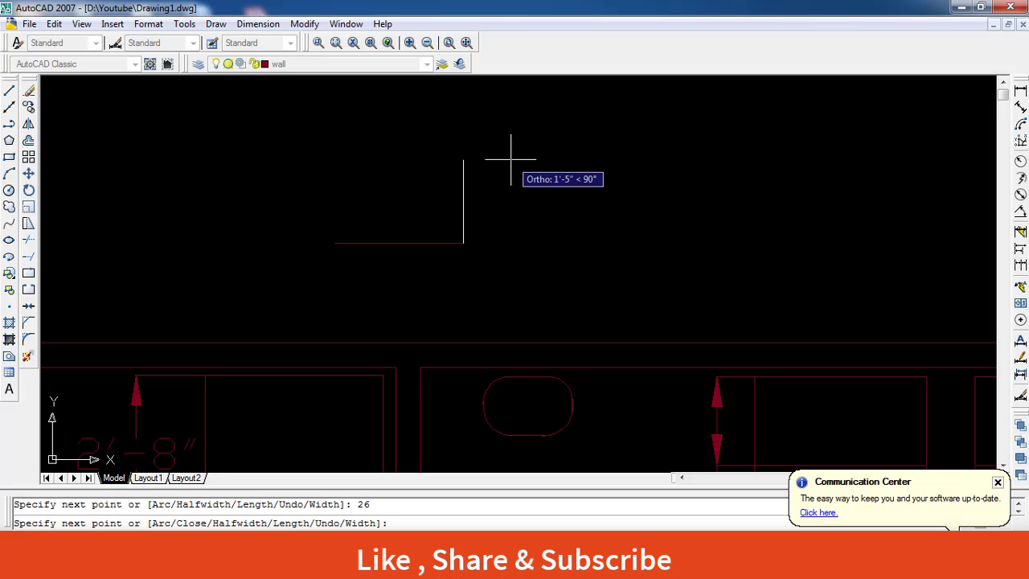
pyautogui.write('30')
pyautogui.press('Return')
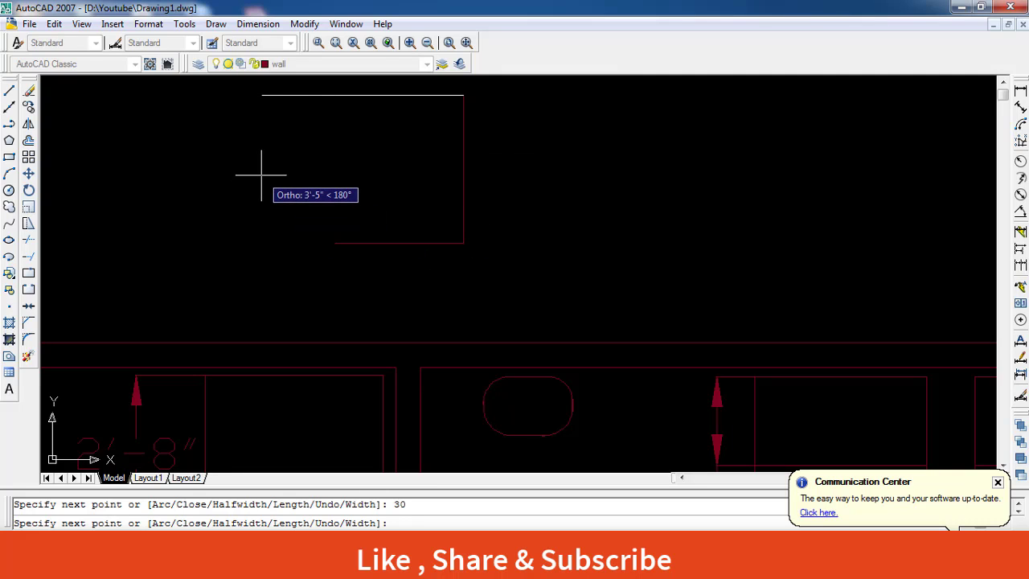
pyautogui.write('26')
pyautogui.press('Return')
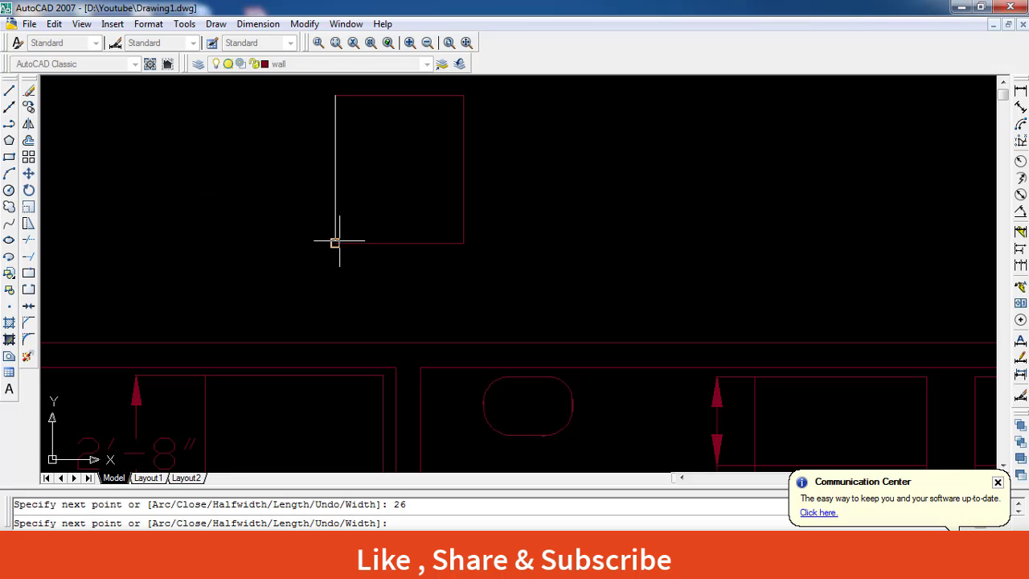
pyautogui.click(335, 242)
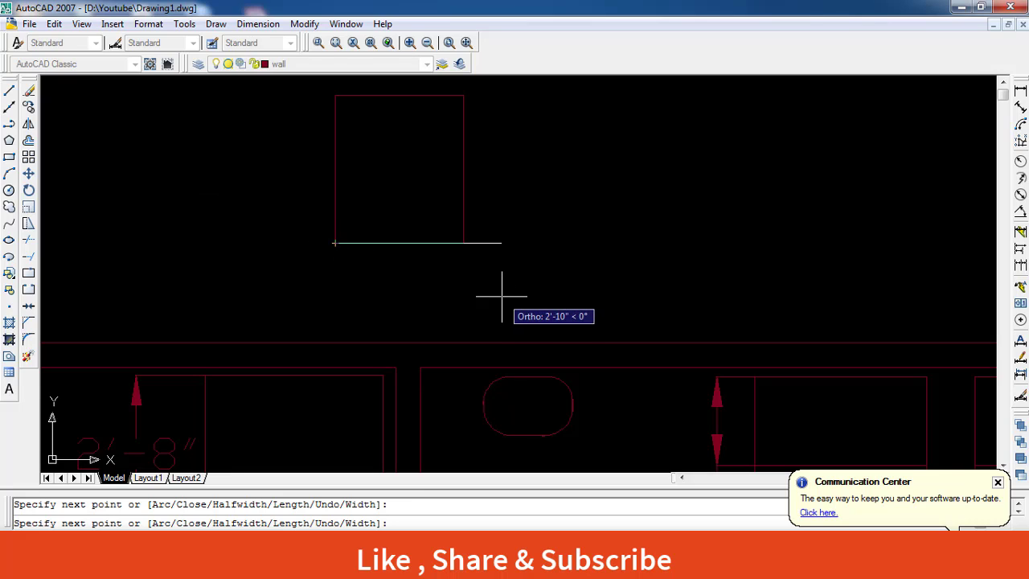
pyautogui.press('Escape')
pyautogui.moveTo(521, 242); pyautogui.dragTo(521, 277, button='middle')
pyautogui.scroll(2, 491, 282)
# Dimension the rectangle's bottom edge as 2'-2" and its left edge as 2'-6".
pyautogui.scroll(2, 321, 230)
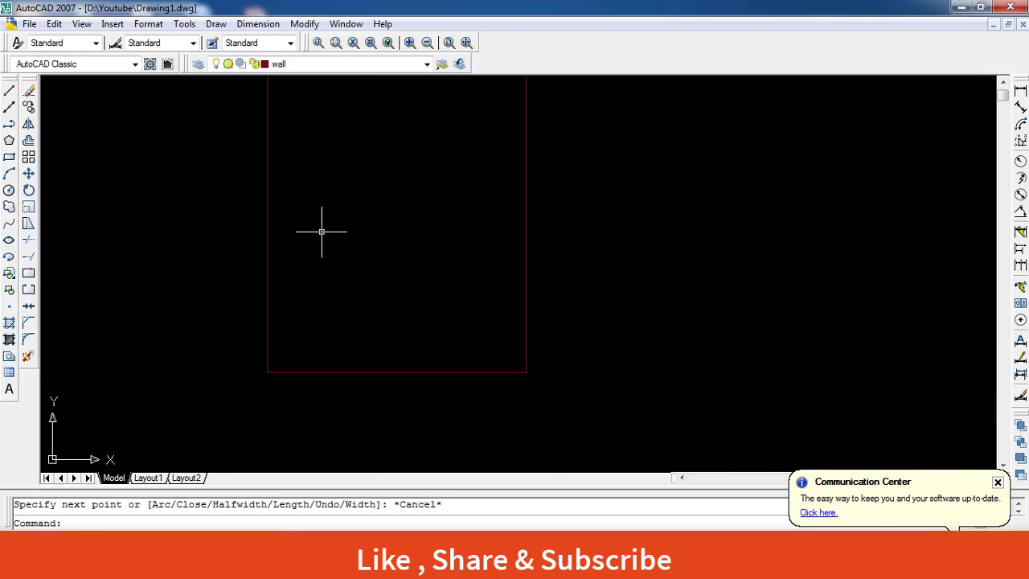
pyautogui.moveTo(321, 230); pyautogui.dragTo(349, 298, button='middle')
pyautogui.click(1020, 91)
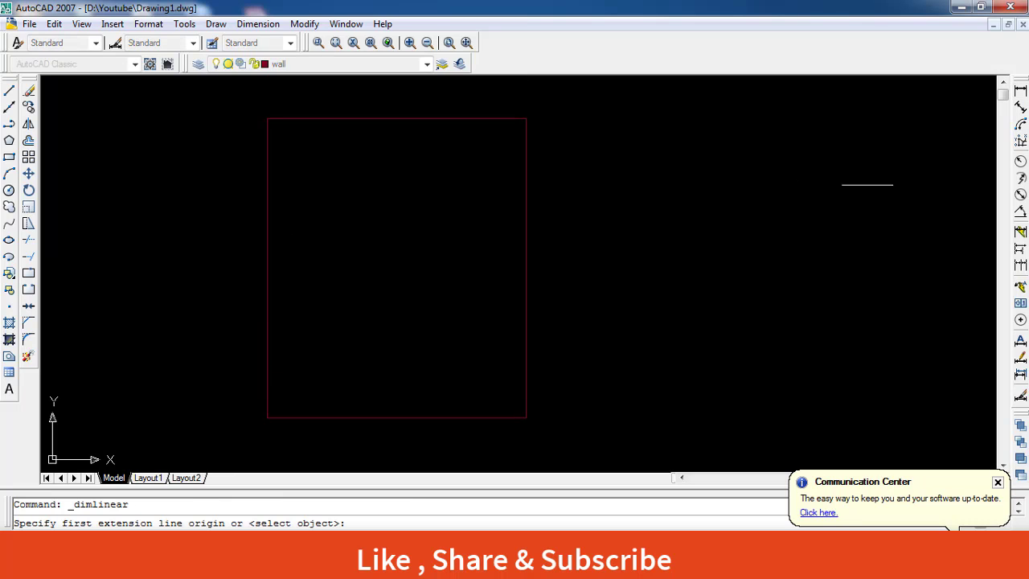
pyautogui.click(267, 418)
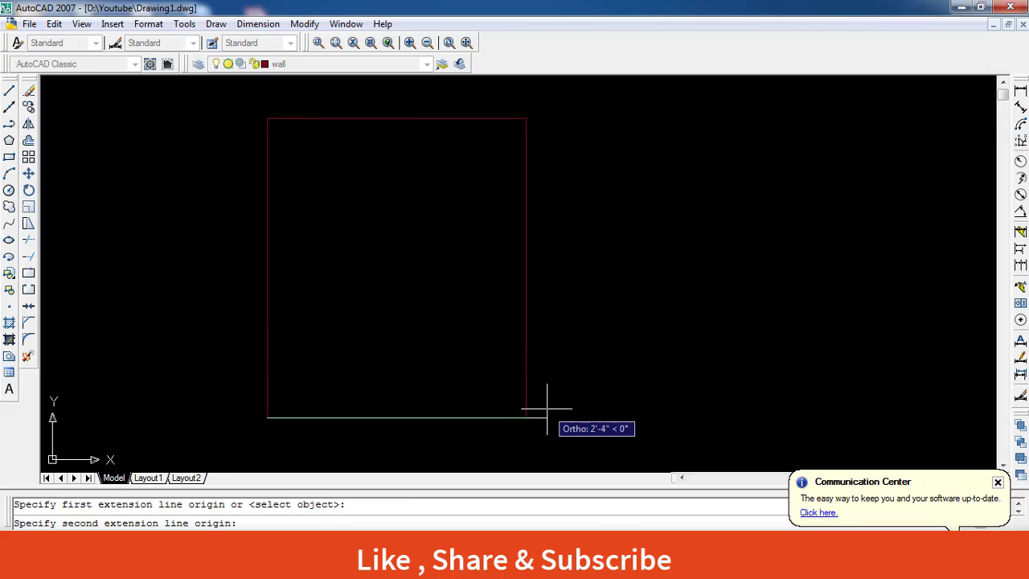
pyautogui.click(527, 417)
pyautogui.click(481, 363)
pyautogui.press('Return')
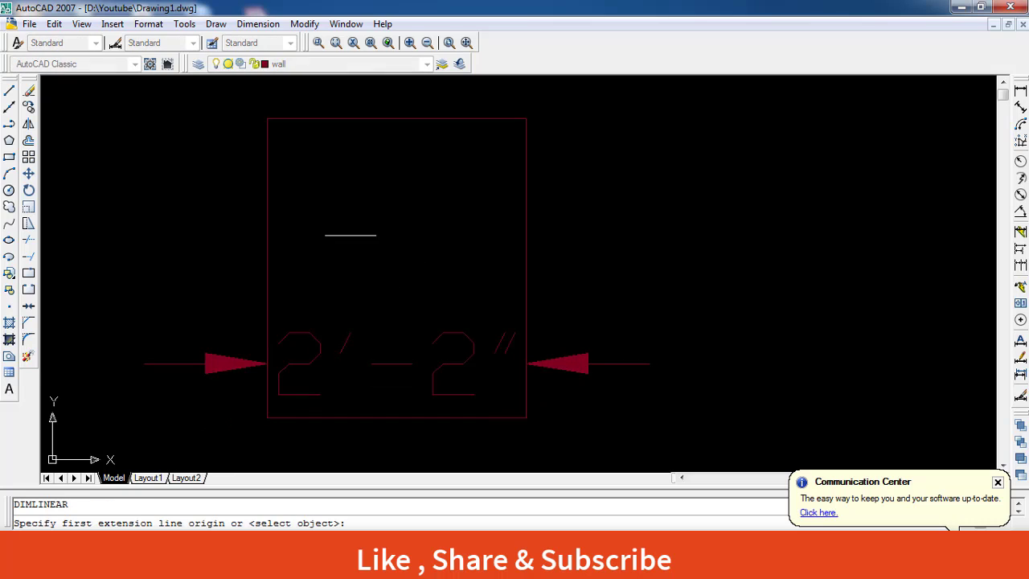
pyautogui.click(266, 119)
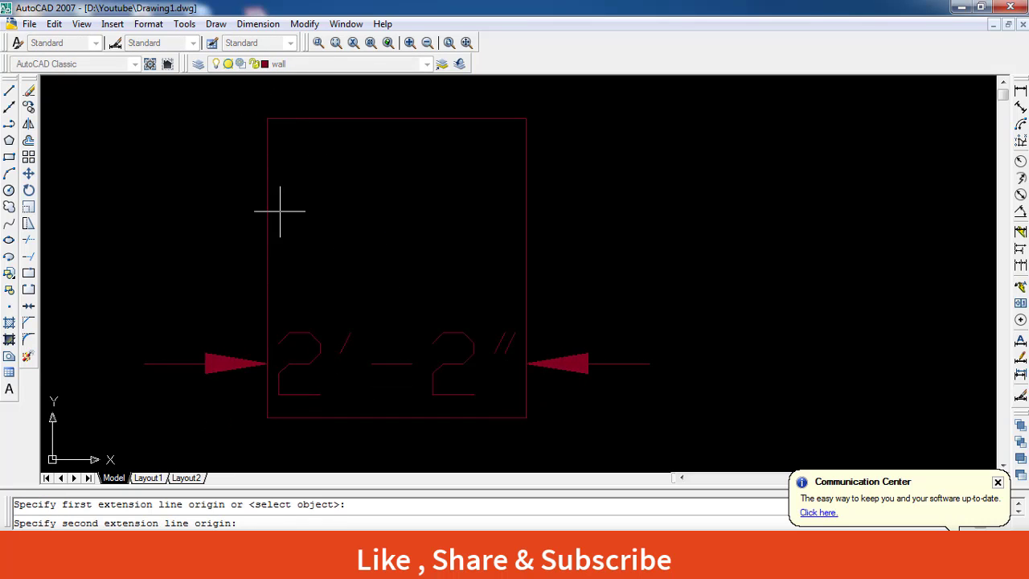
pyautogui.click(267, 418)
pyautogui.click(152, 372)
# Zoom out and pan to show the dimensioned rectangle together with the kitchen plan.
pyautogui.scroll(-2, 501, 282)
pyautogui.scroll(-2, 459, 351)
pyautogui.scroll(3, 452, 292)
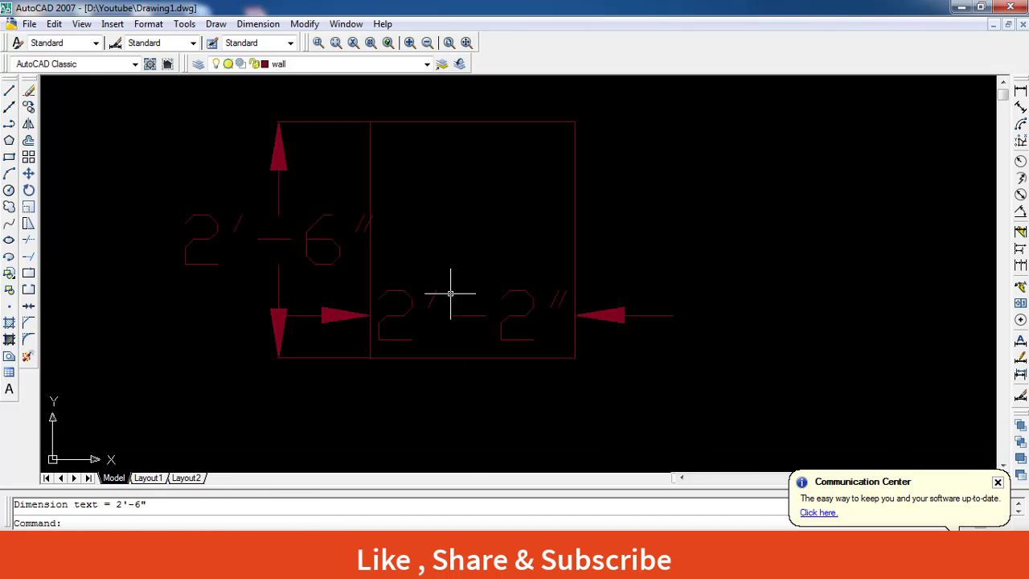
pyautogui.moveTo(452, 292); pyautogui.dragTo(465, 313, button='middle')
pyautogui.scroll(-3, 533, 298)
pyautogui.moveTo(533, 298)
pyautogui.mouseDown(button='middle')
pyautogui.moveTo(452, 268)
pyautogui.moveTo(440, 214)
pyautogui.mouseUp(button='middle')
pyautogui.scroll(-1, 440, 214)
pyautogui.scroll(-4, 490, 213)
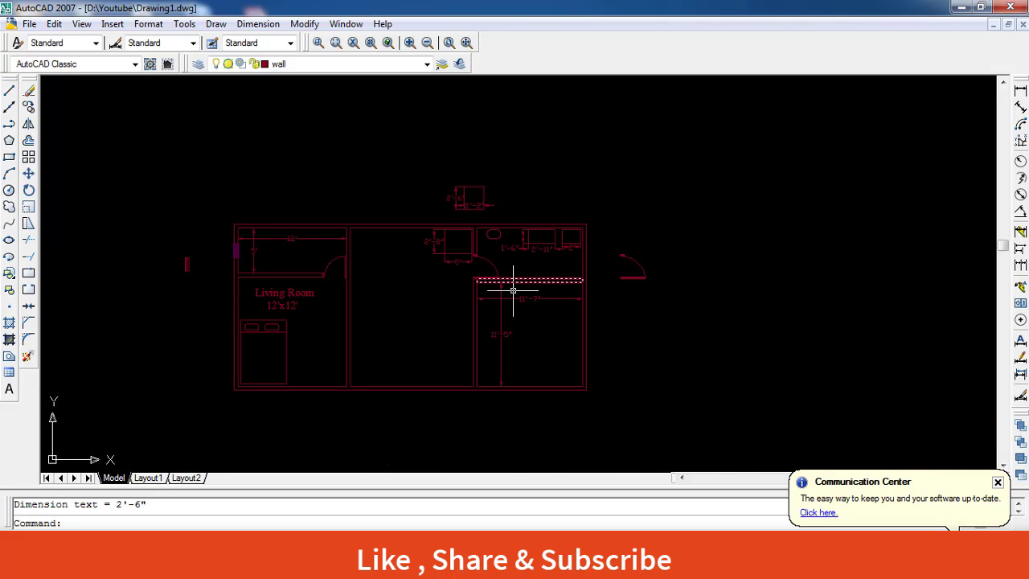
pyautogui.scroll(3, 509, 289)
pyautogui.scroll(-2, 523, 270)
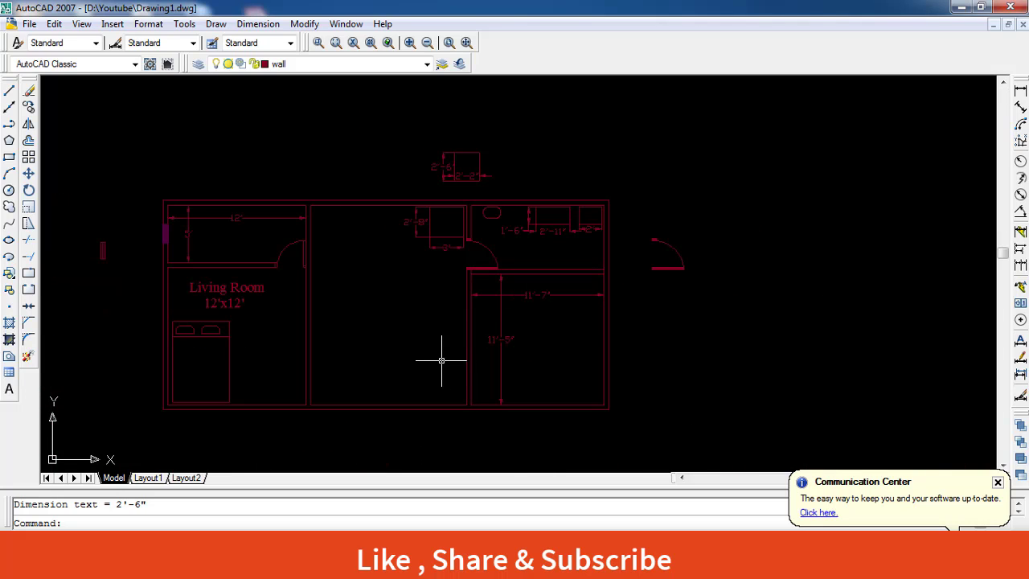
pyautogui.scroll(2, 442, 220)
pyautogui.moveTo(620, 294); pyautogui.dragTo(466, 314, button='middle')
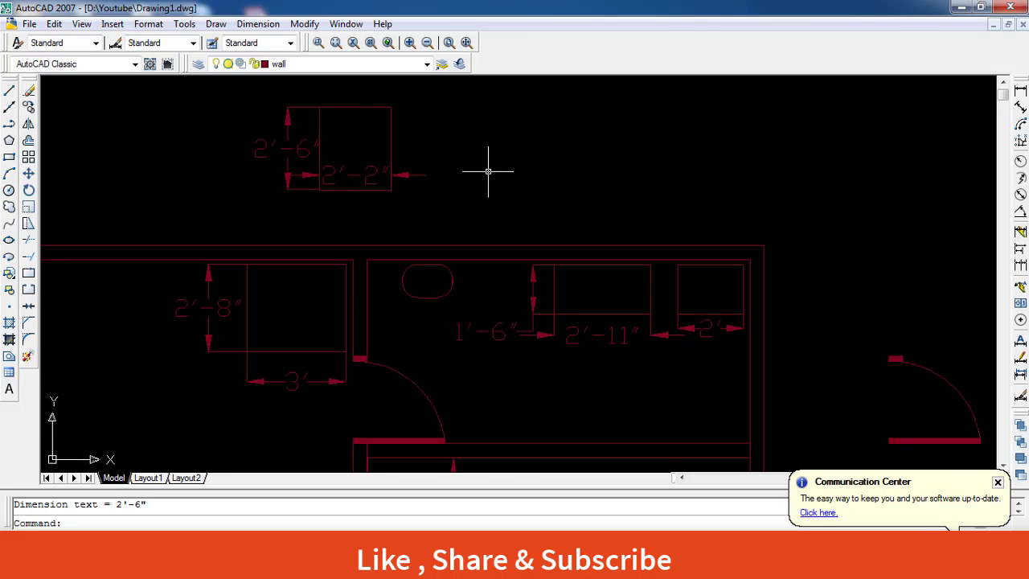
pyautogui.scroll(1, 492, 192)
pyautogui.scroll(-2, 498, 209)
pyautogui.scroll(2, 493, 217)
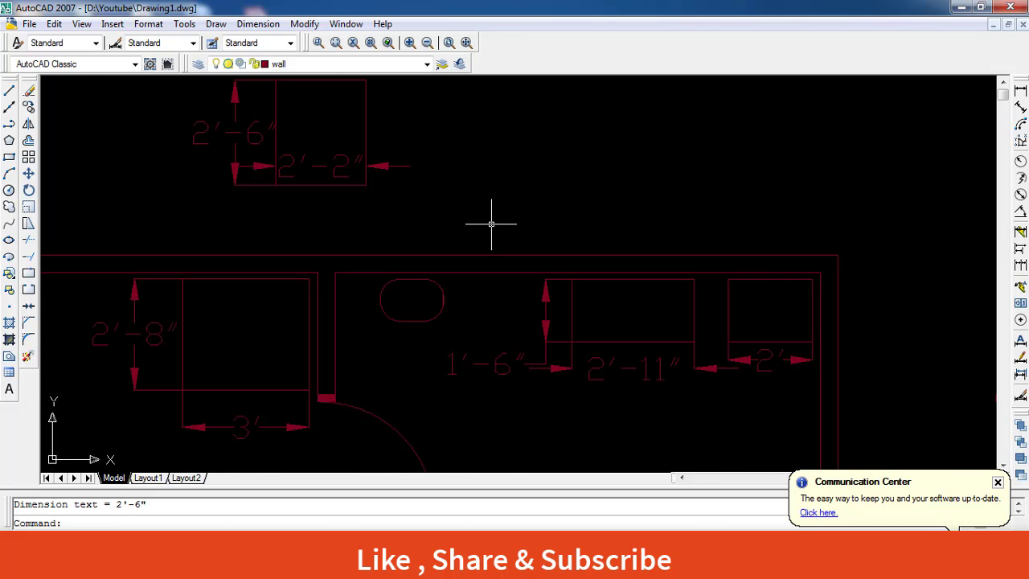